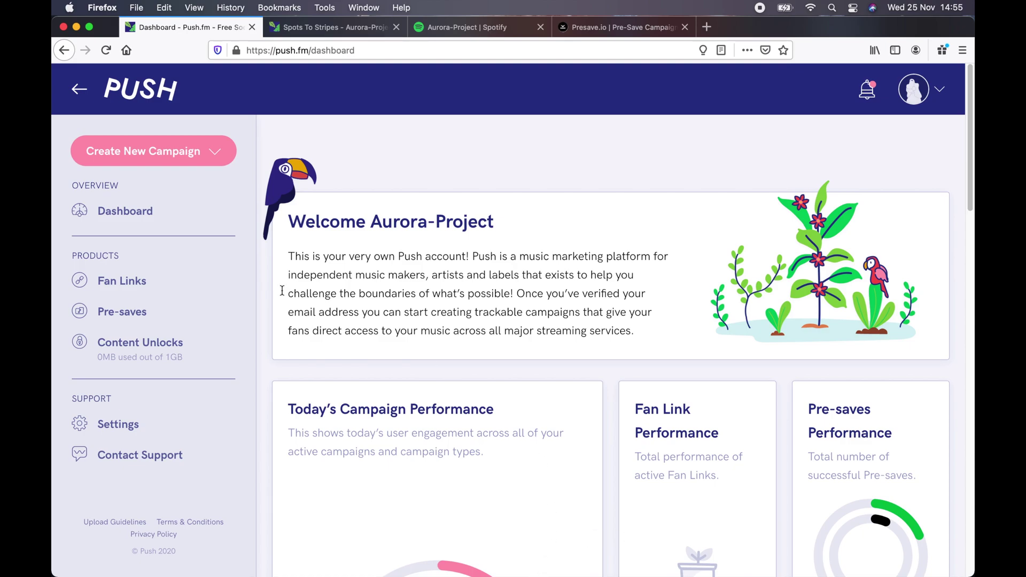
- Create a new pre-save campaign, answering 'No' to the release already being on streaming services
left_click(189, 153)
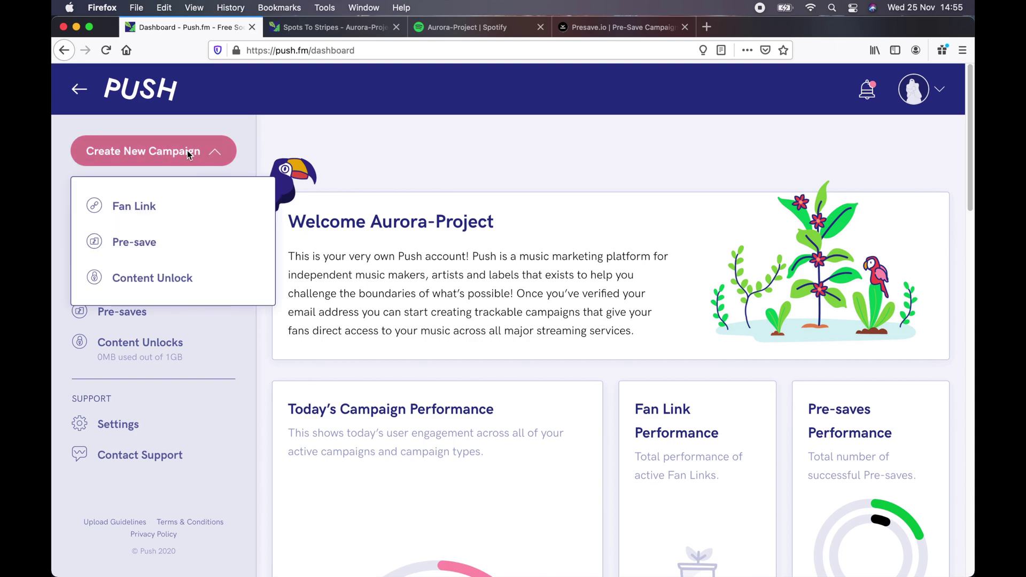
left_click(159, 253)
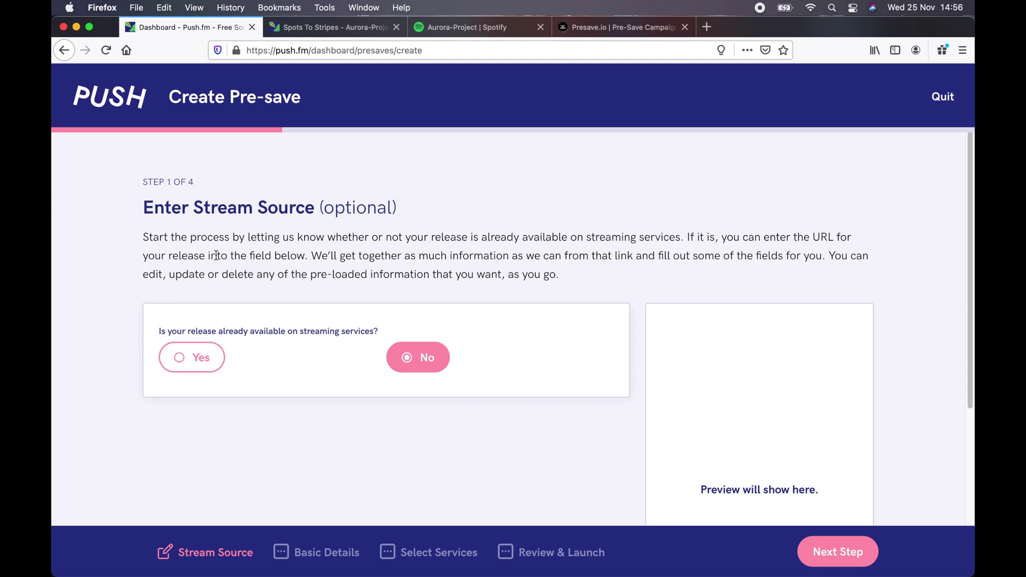
scroll(217, 256, "down", 3)
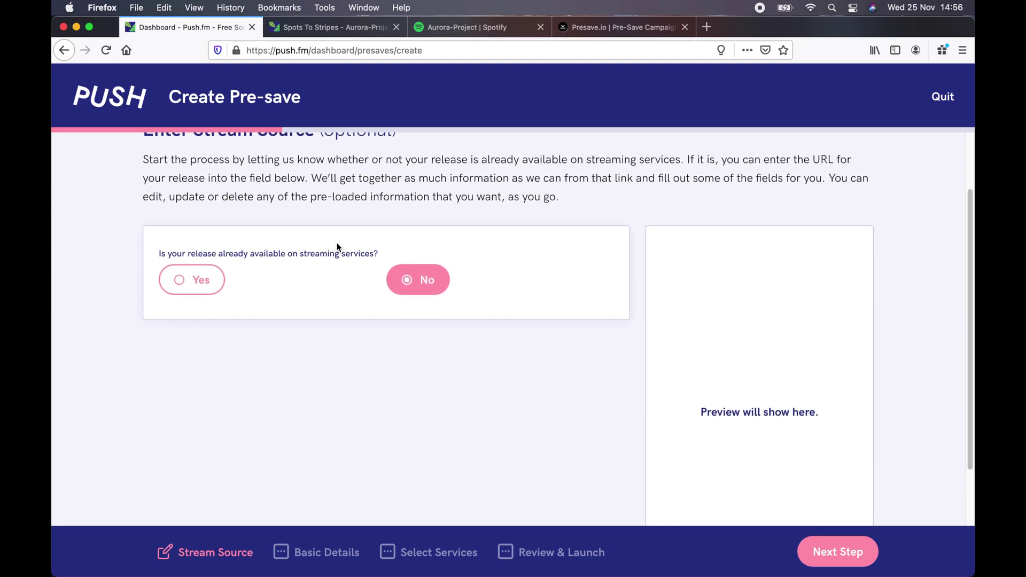
scroll(419, 286, "up", 2)
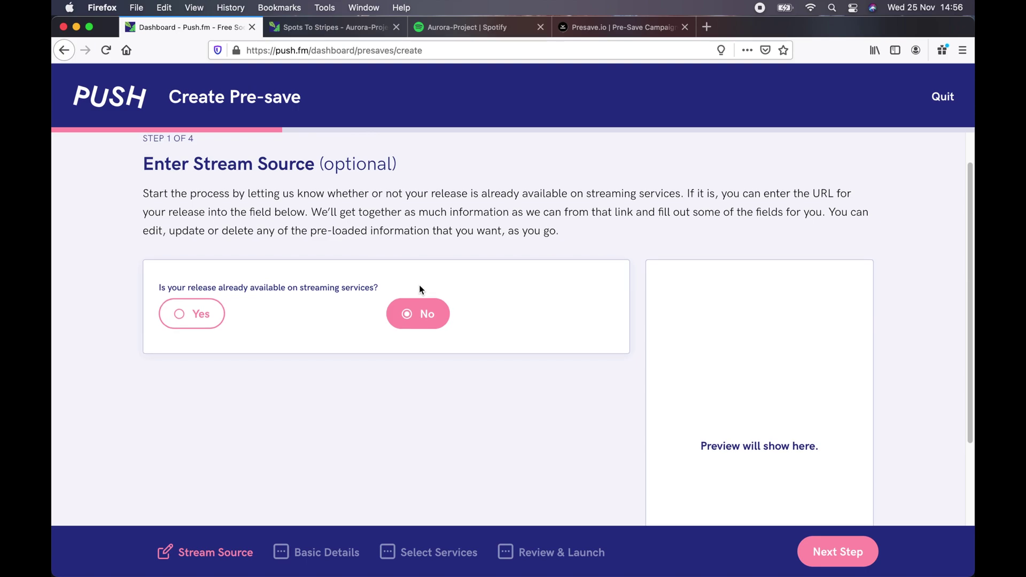
left_click(420, 315)
scroll(417, 336, "down", 3)
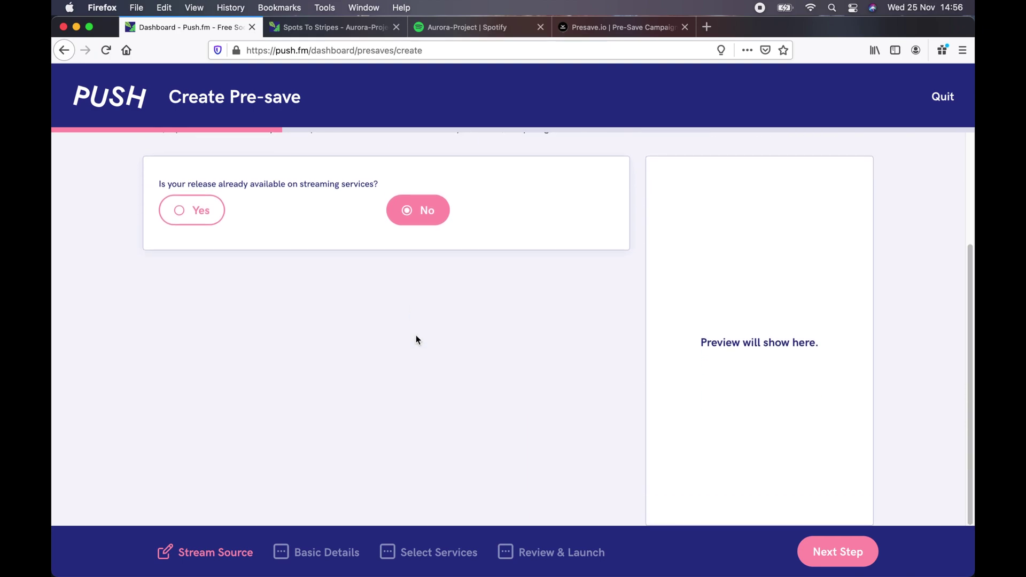
- Move to Basic Details and check the title Spots To Stripes and artist Aurora-Project
left_click(826, 561)
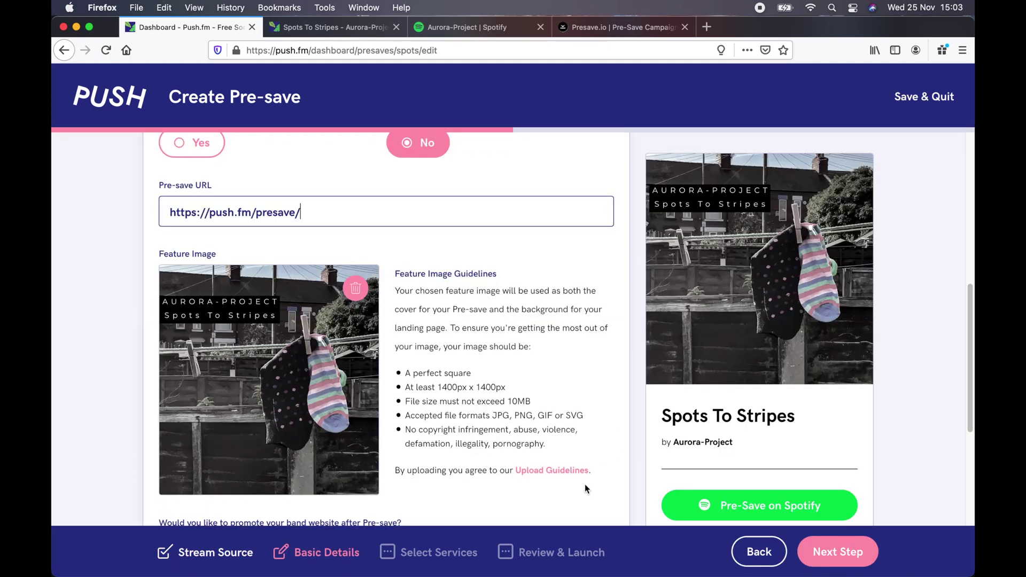
scroll(504, 300, "up", 2)
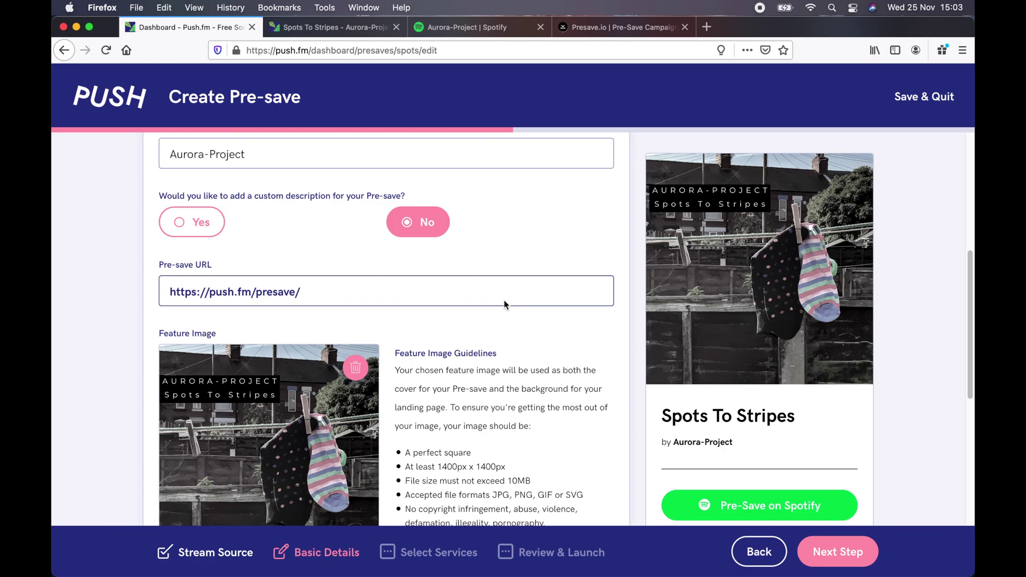
scroll(505, 300, "up", 3)
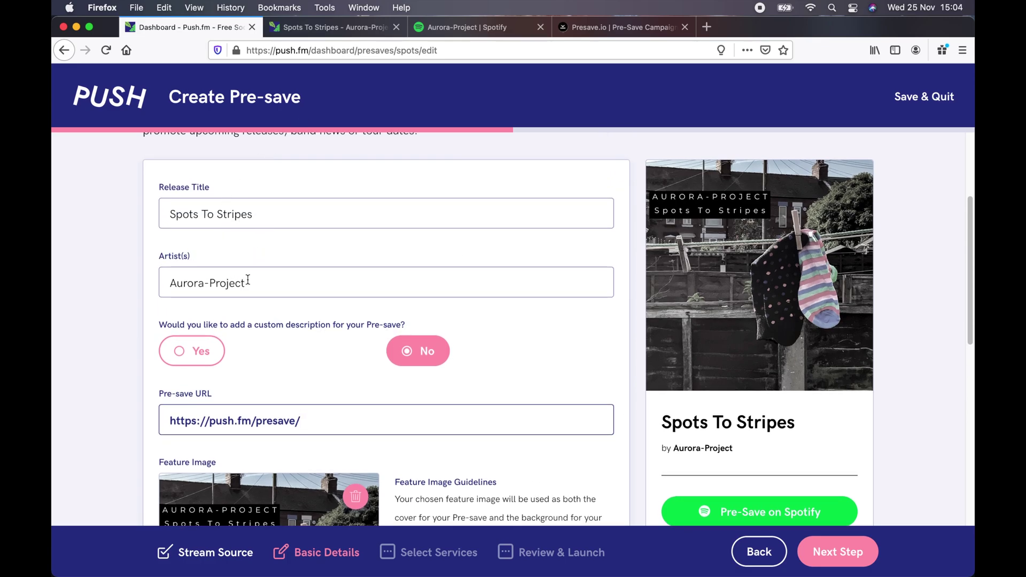
left_click(262, 212)
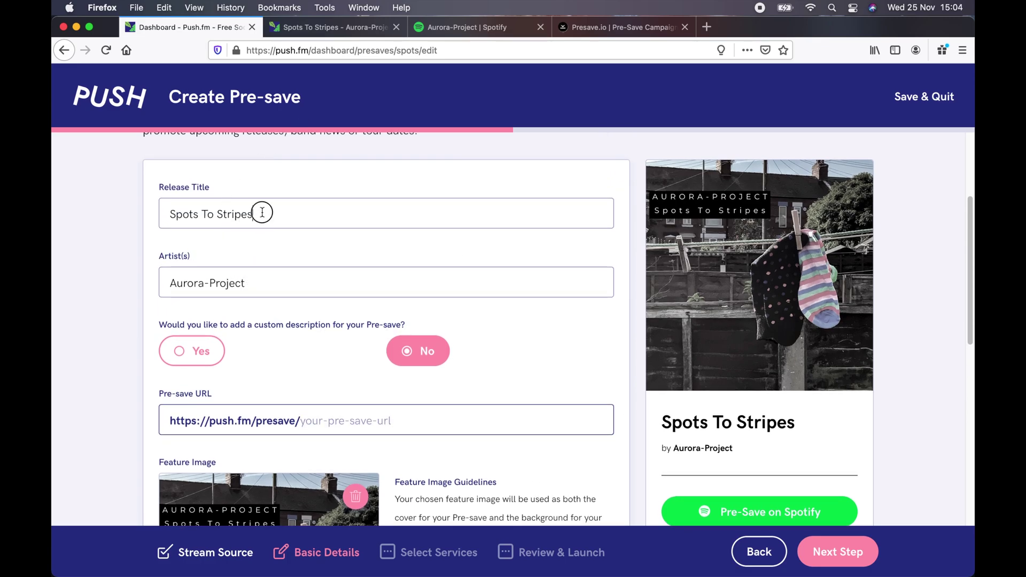
left_click(256, 286)
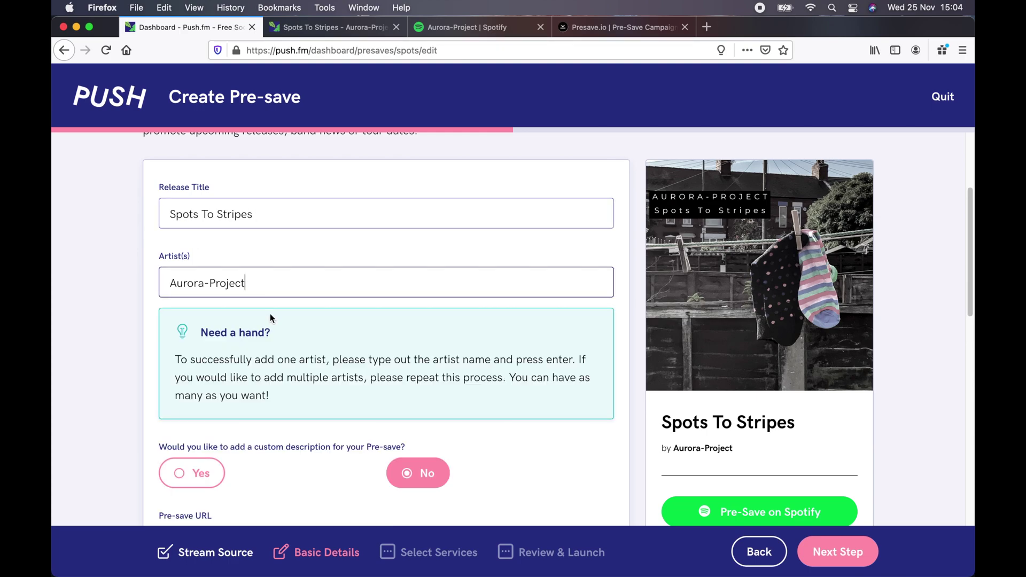
scroll(270, 315, "down", 5)
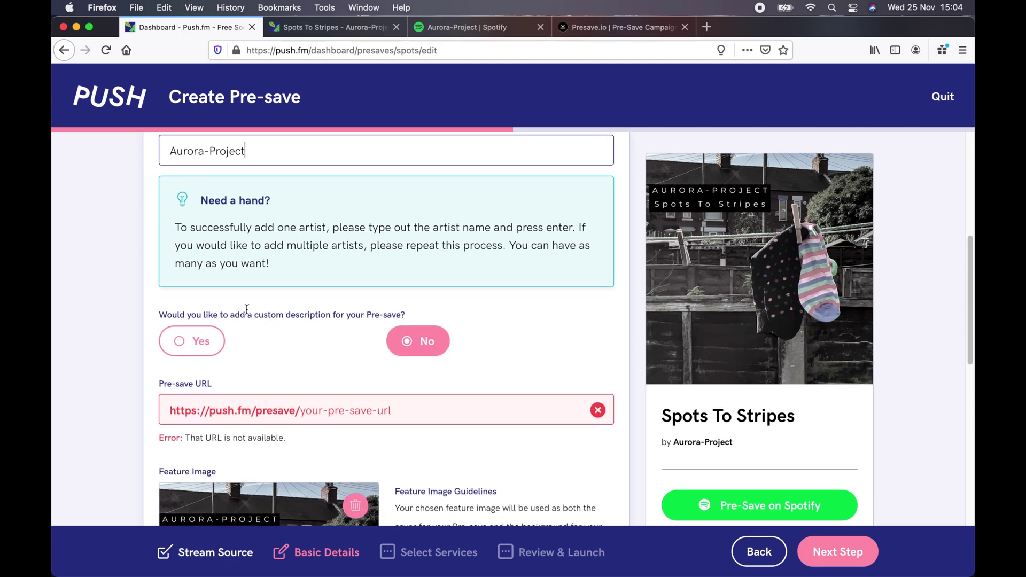
scroll(321, 330, "down", 2)
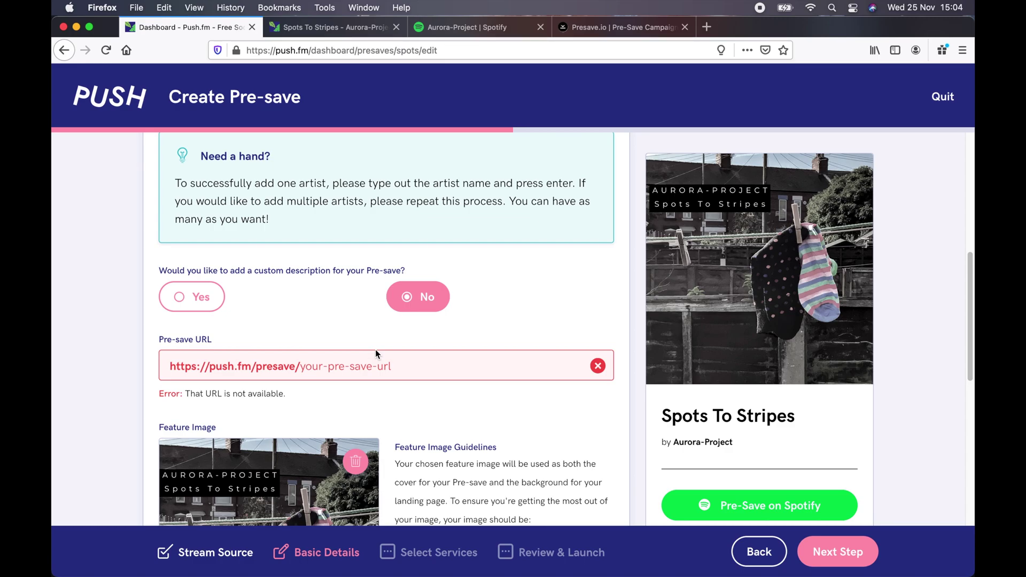
- Enter 'spots' as the pre-save URL until push.fm/presave/spots is reported available
left_click(393, 366)
scroll(395, 358, "down", 5)
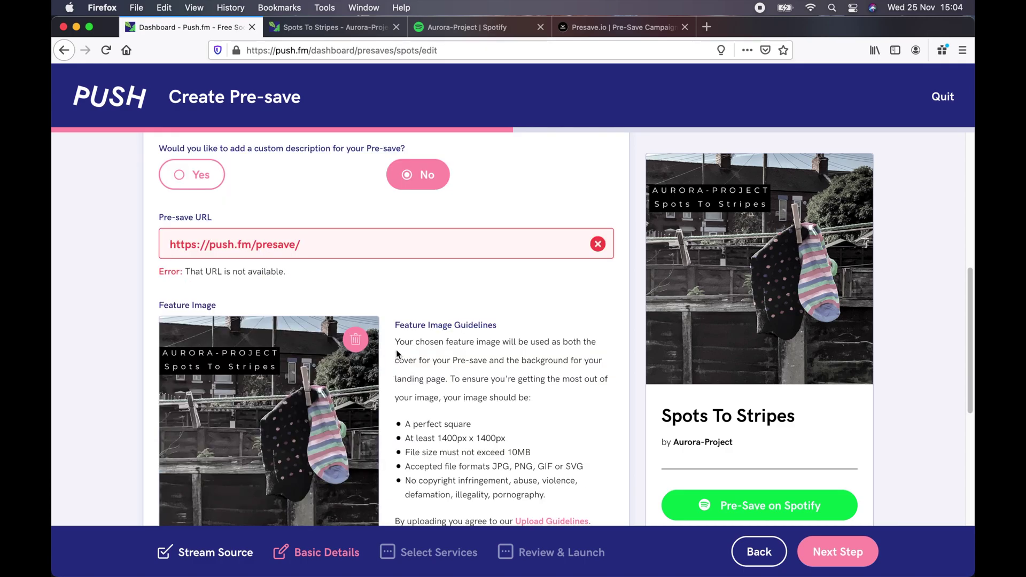
type("spots")
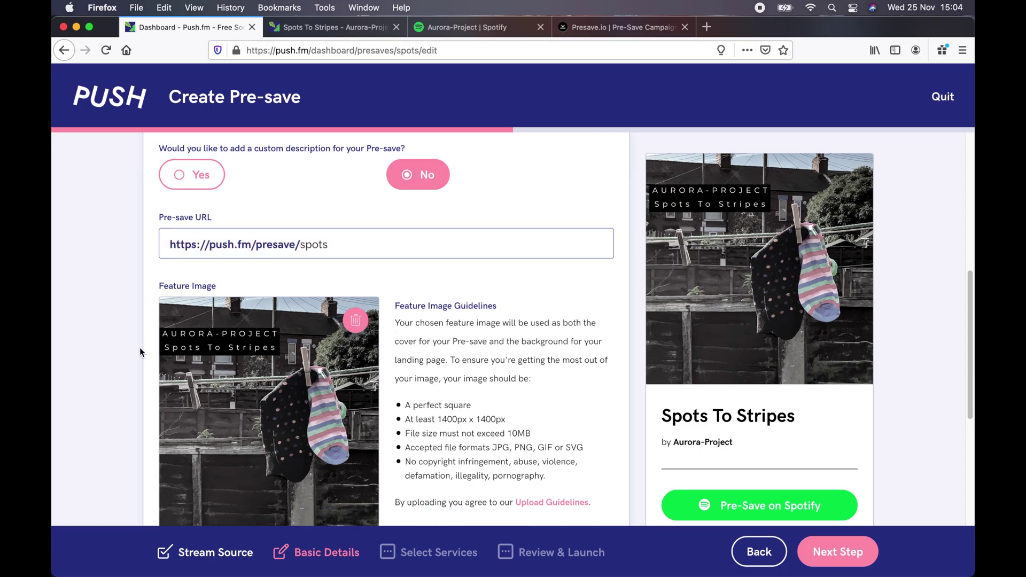
scroll(140, 351, "down", 3)
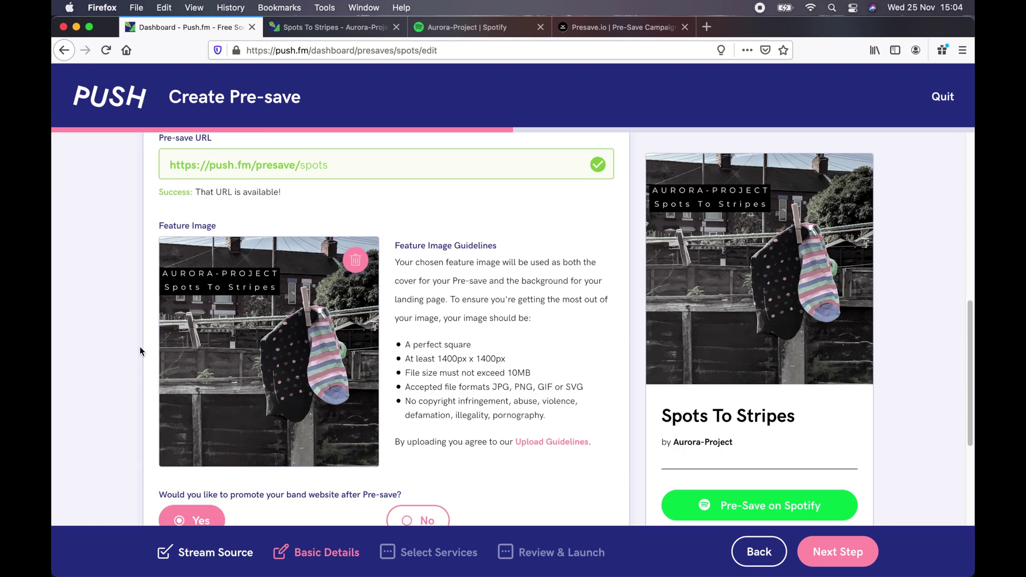
scroll(140, 351, "down", 2)
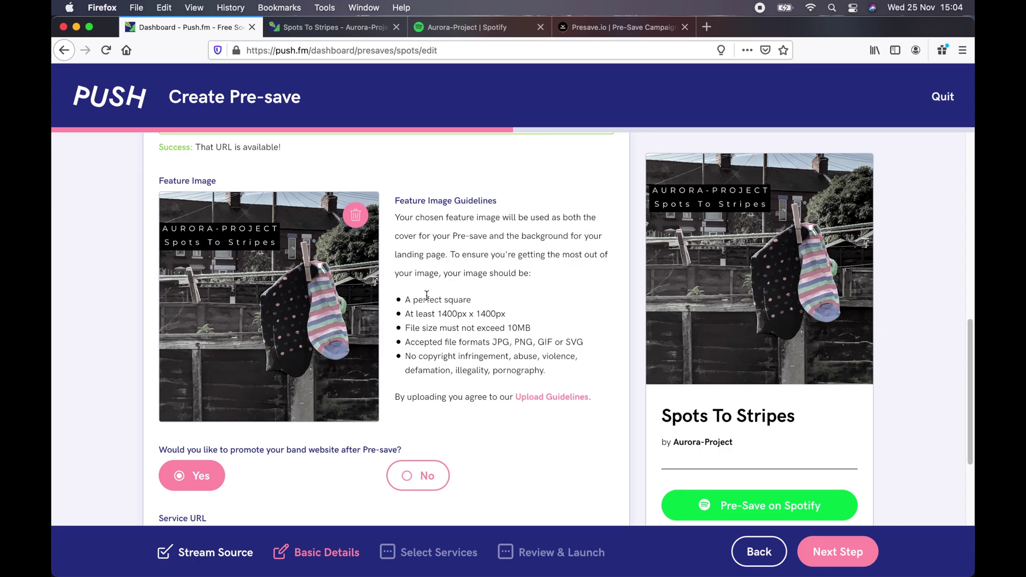
scroll(427, 296, "down", 5)
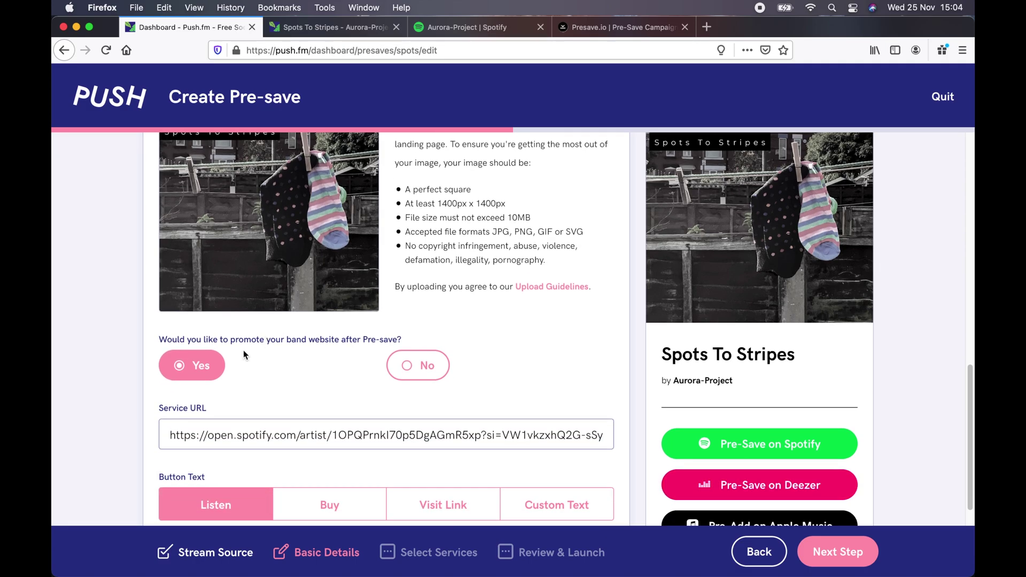
scroll(277, 401, "down", 2)
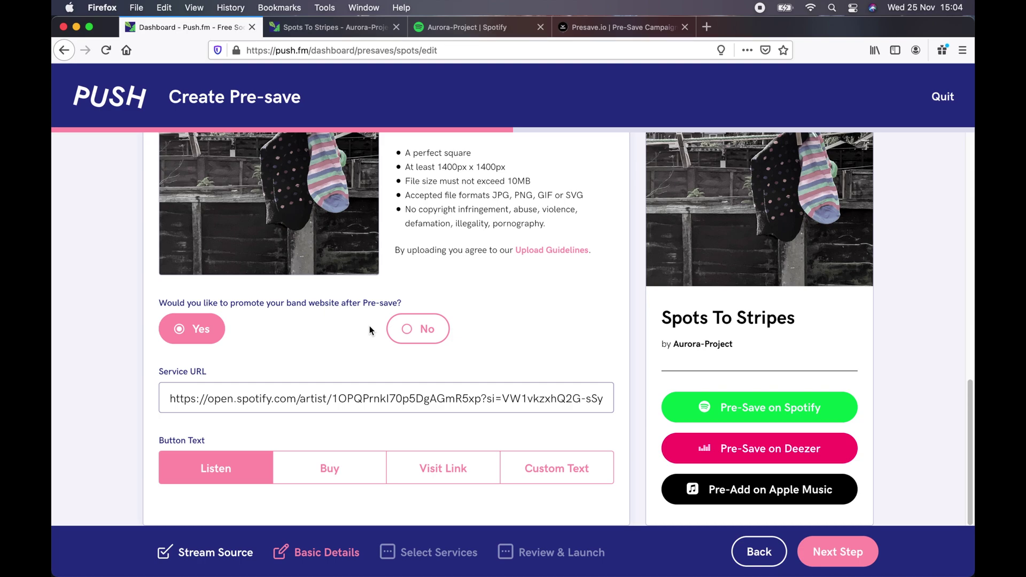
left_click(330, 473)
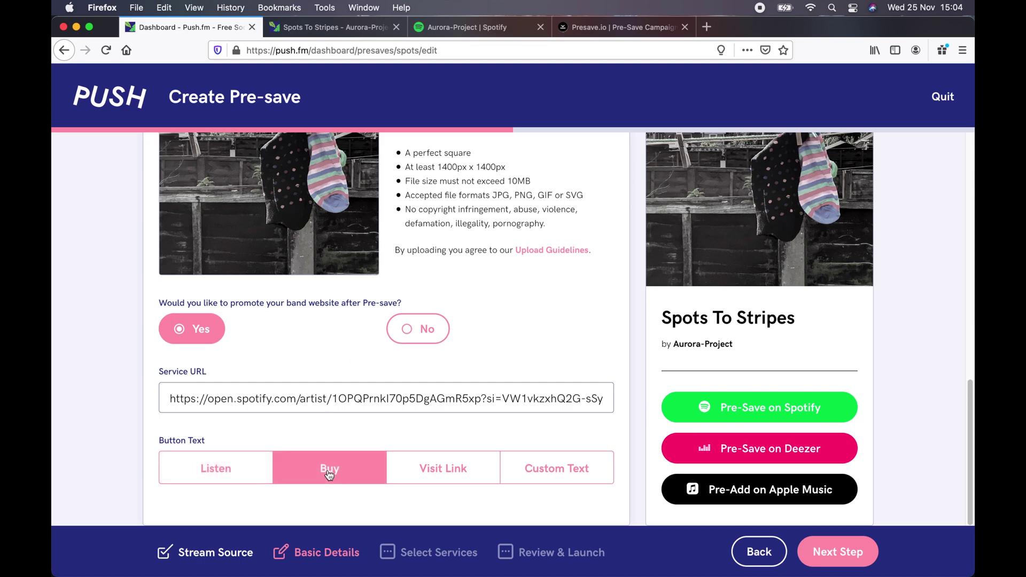
left_click(417, 471)
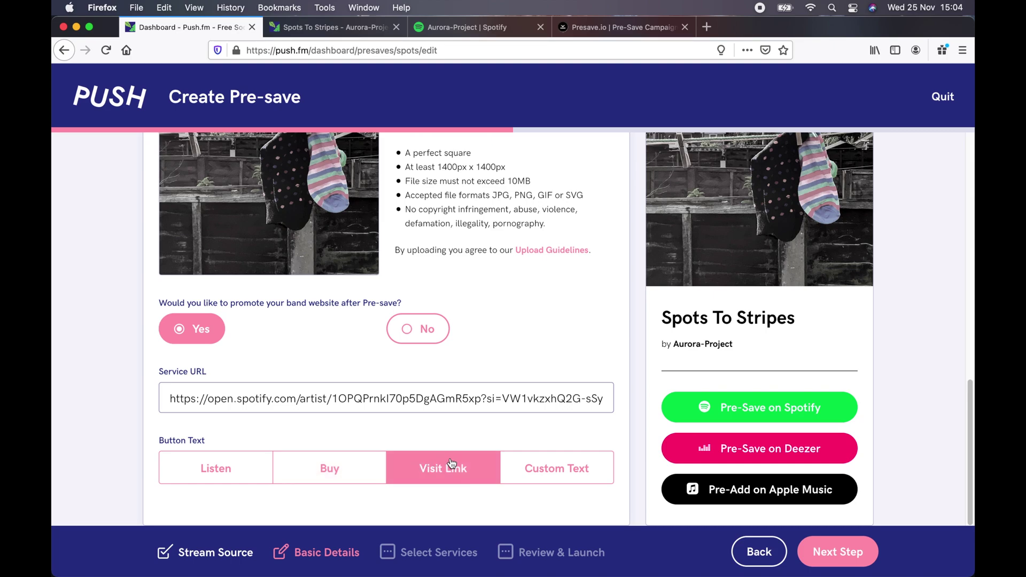
left_click(519, 473)
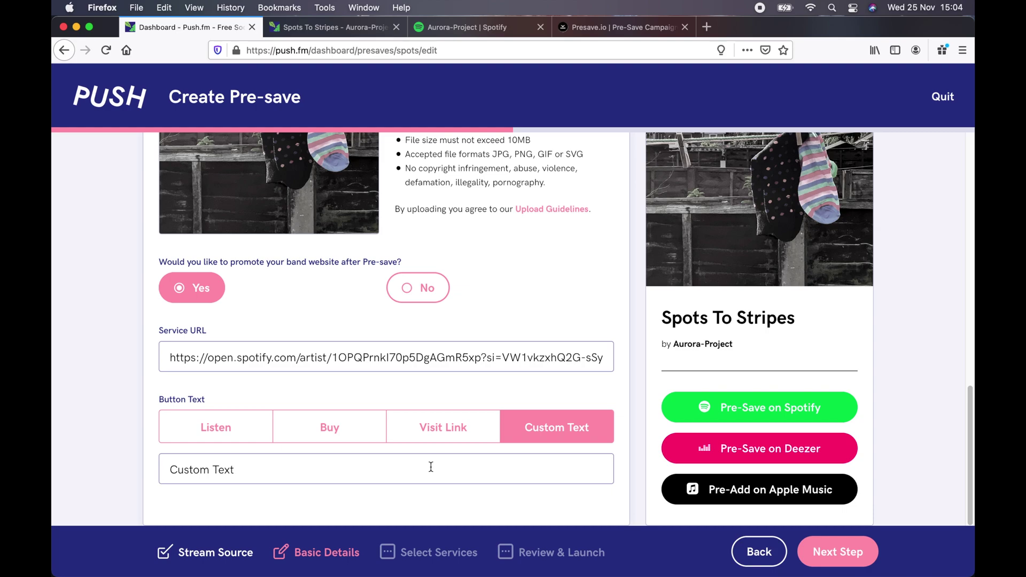
left_click(431, 466)
key("BackSpace")
key("BackSpace")
key("BackSpace")
key("BackSpace")
key("BackSpace")
key("BackSpace")
key("BackSpace")
key("BackSpace")
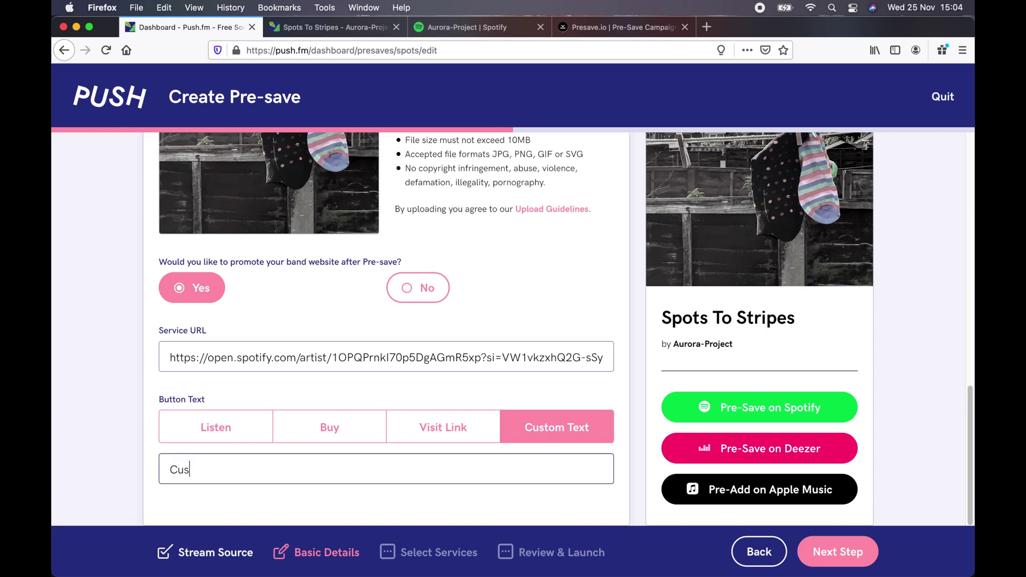
key("BackSpace")
key("BackSpace")
key("BackSpace")
type("THANKS")
left_click(823, 557)
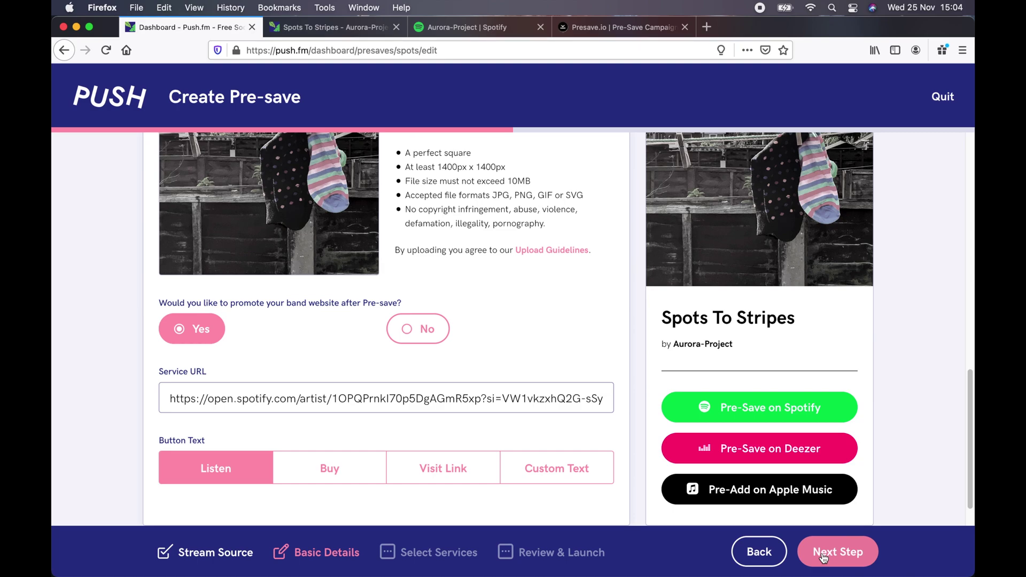
- Go to Step 3 Select Streaming Services and confirm Spotify, Deezer and Apple Music are Enabled
left_click(824, 557)
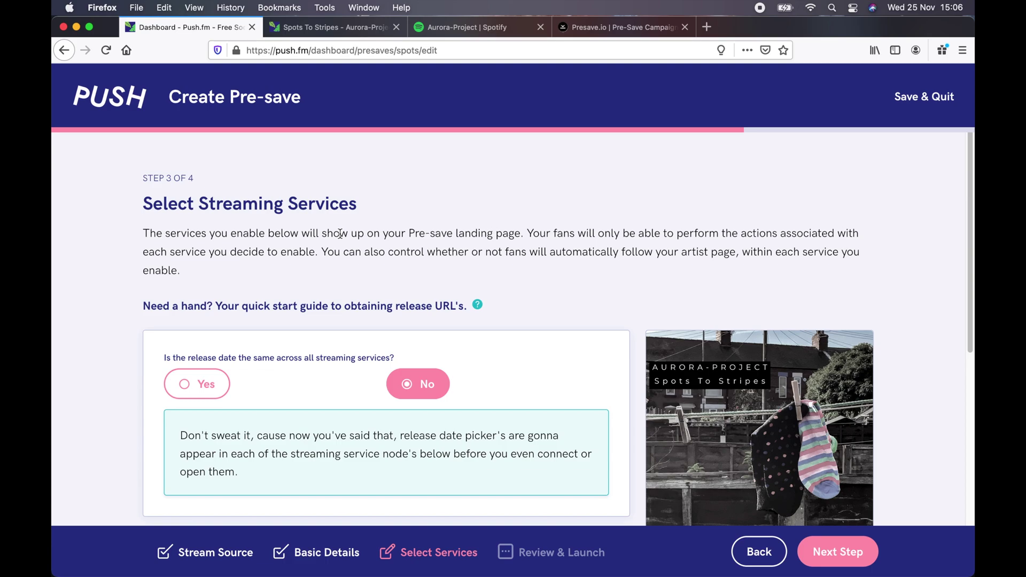
scroll(331, 268, "down", 3)
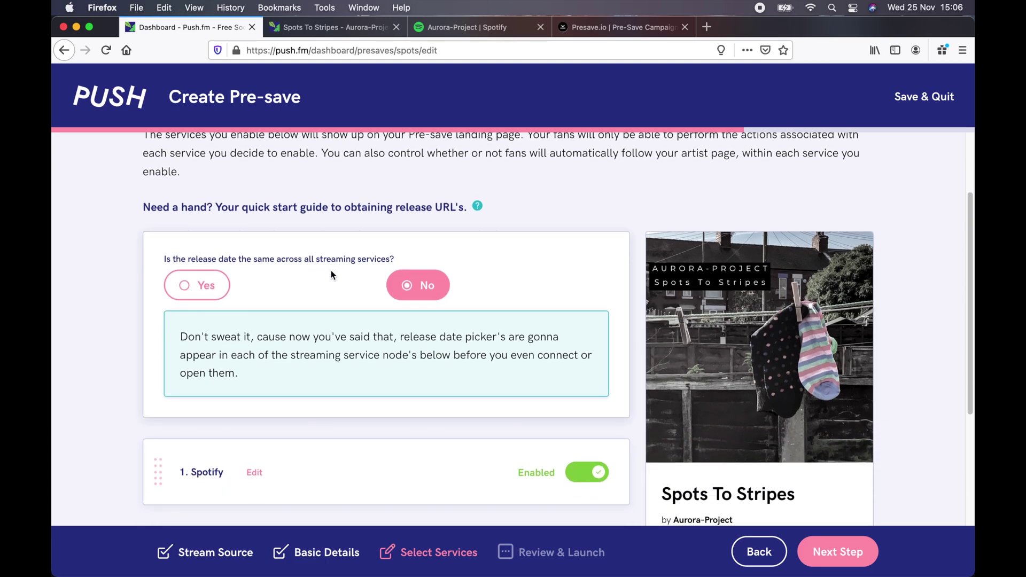
scroll(331, 274, "down", 3)
scroll(331, 270, "down", 1)
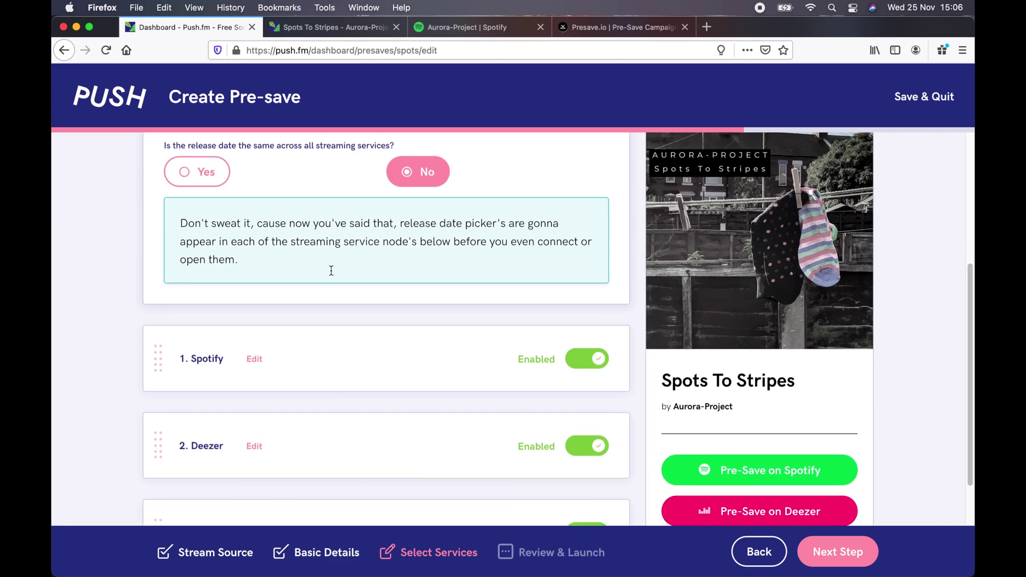
scroll(332, 271, "up", 2)
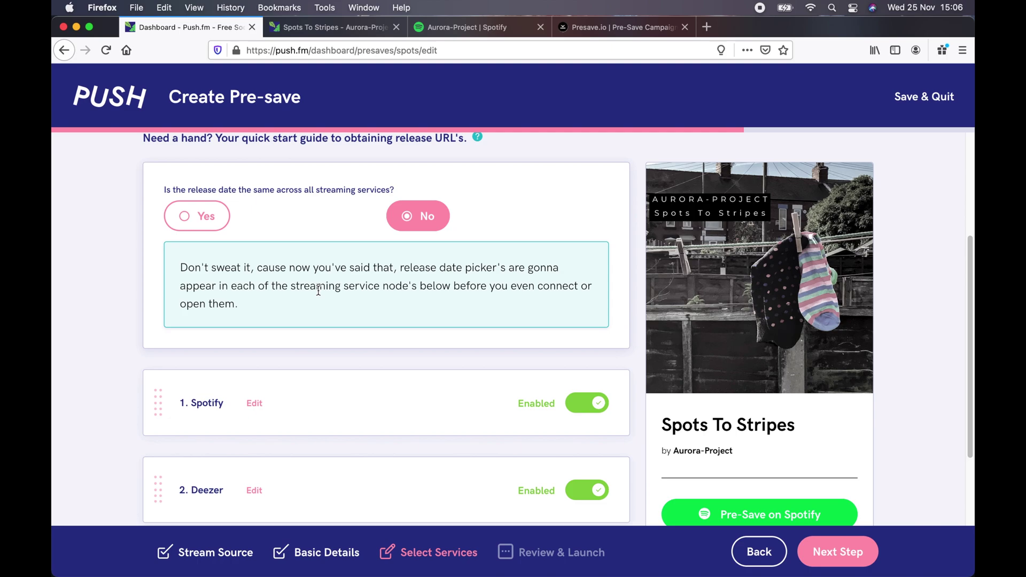
scroll(318, 291, "down", 2)
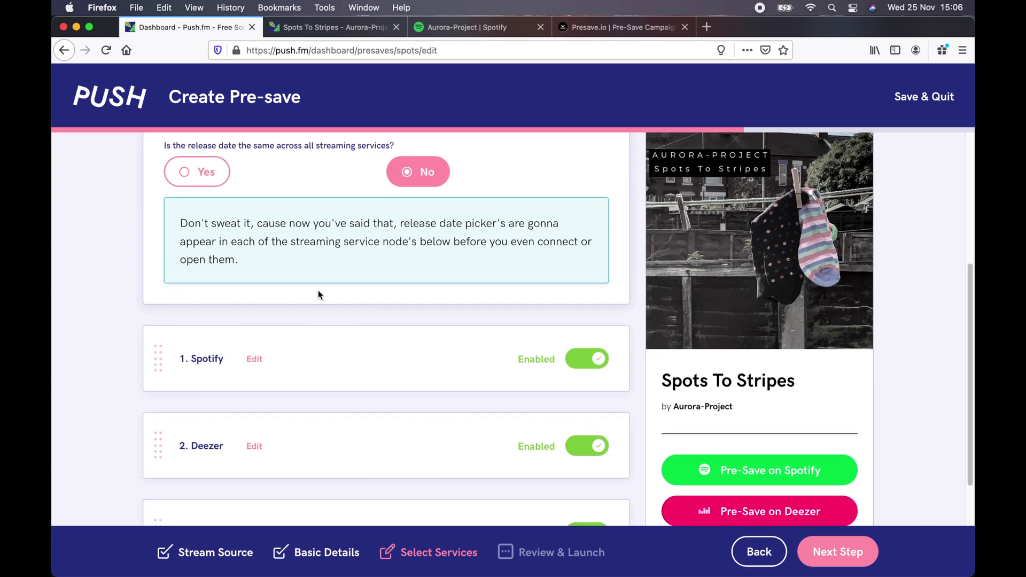
scroll(318, 294, "down", 2)
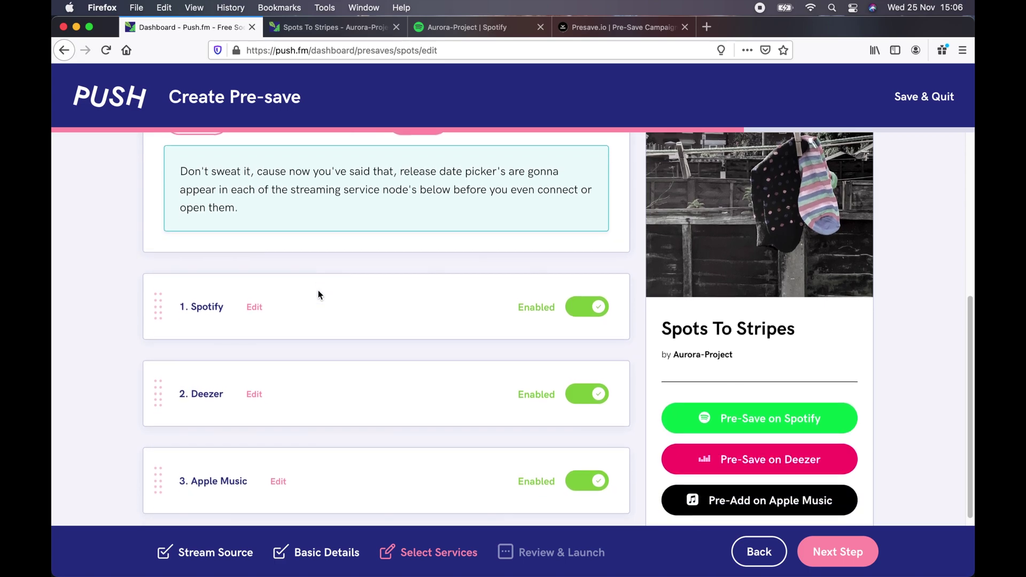
- Compare the Spotify service's album URL with the Spotify Album URL saved in Notes
left_click(257, 297)
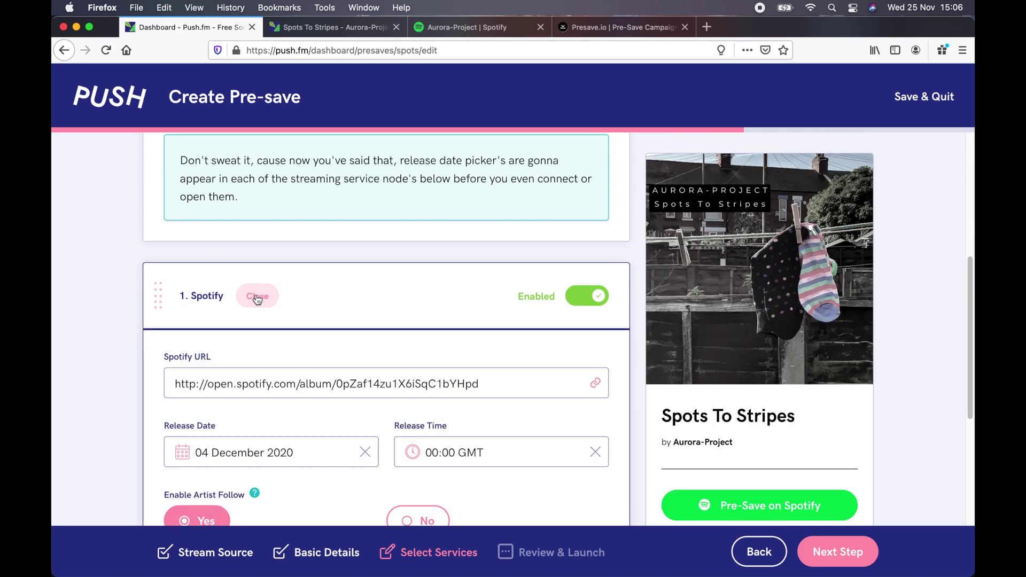
mouse_move(56, 355)
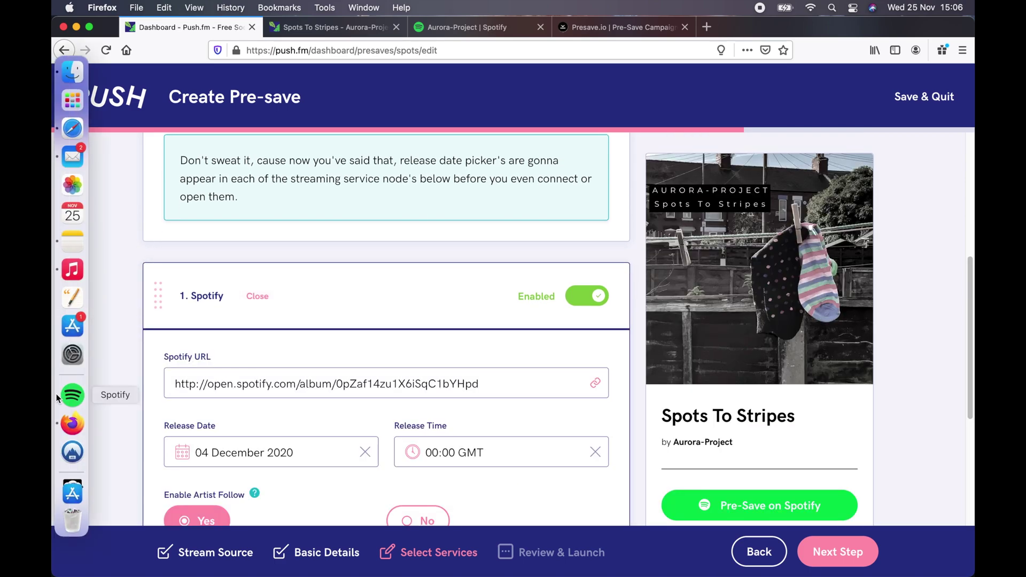
left_click(70, 244)
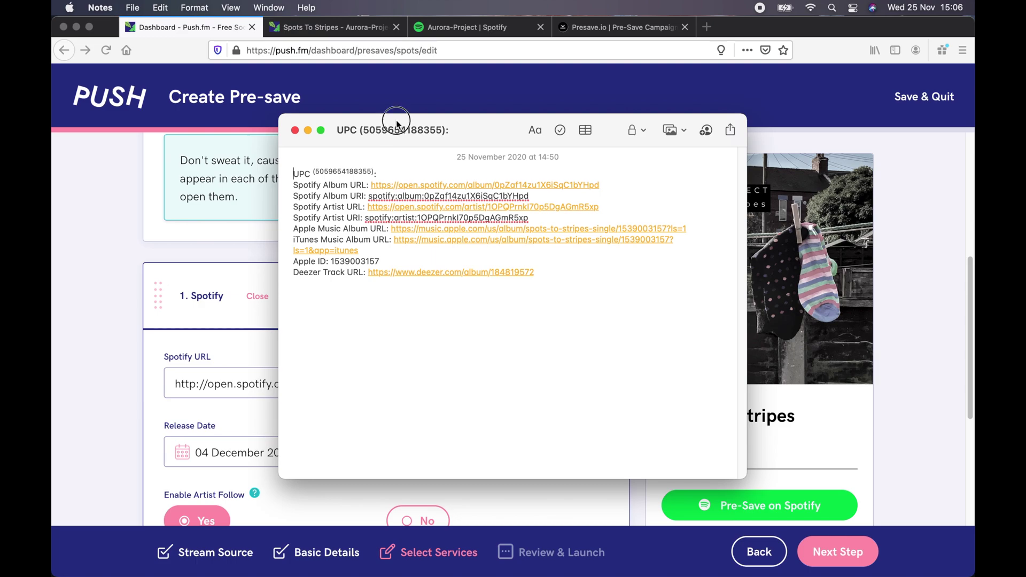
left_click_drag(396, 124, 587, 80)
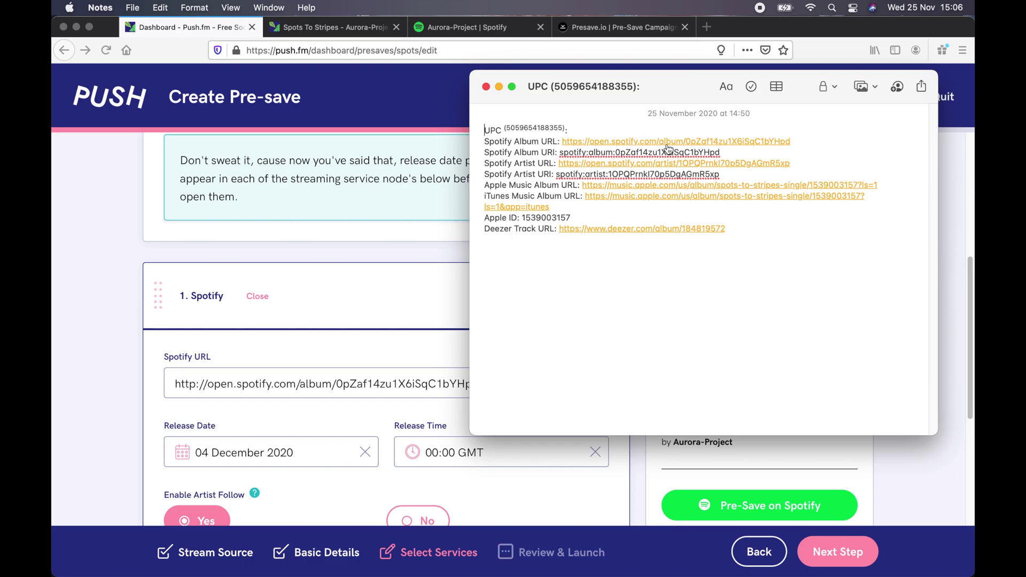
left_click_drag(791, 140, 564, 139)
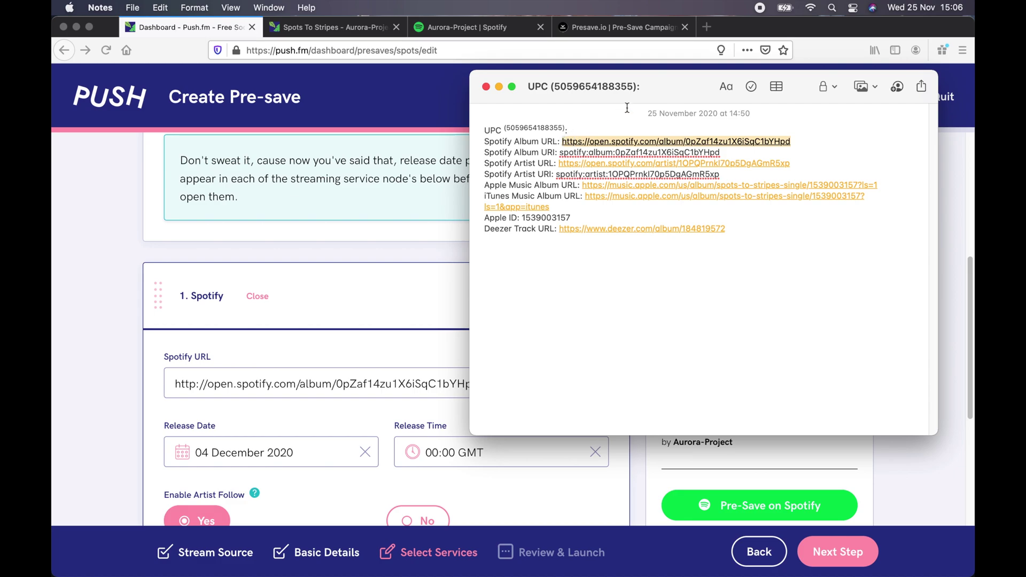
left_click(307, 333)
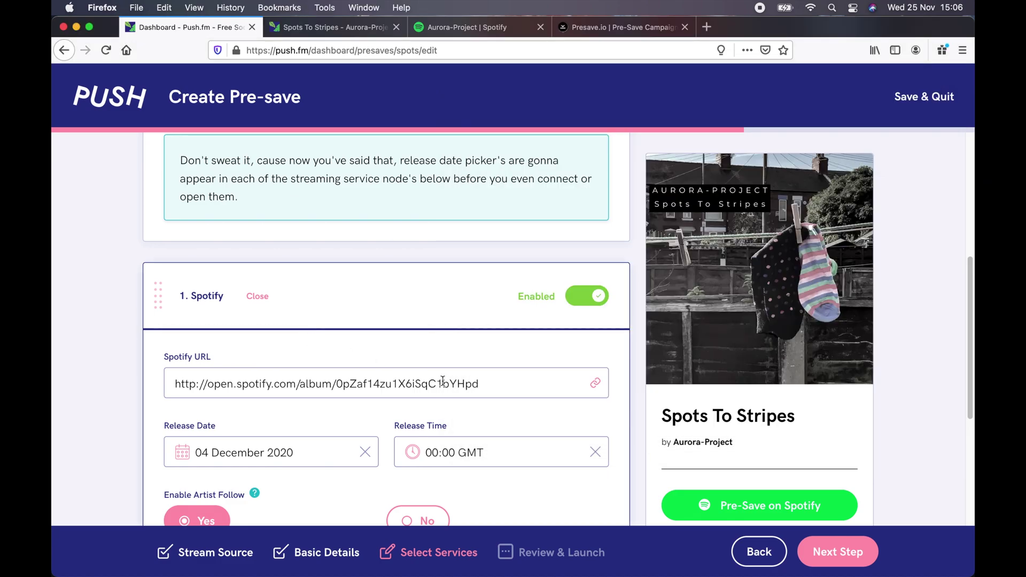
left_click(495, 382)
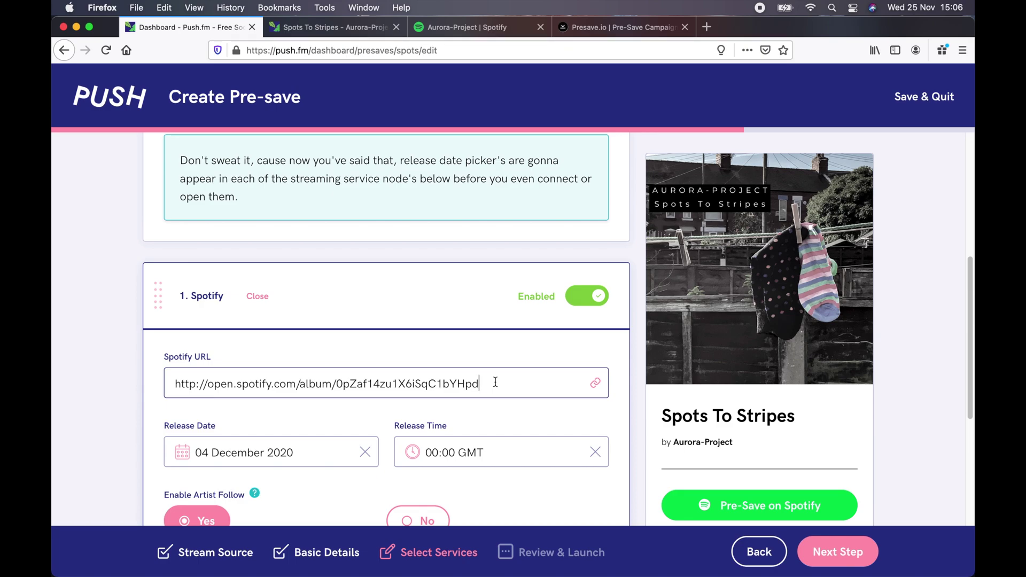
scroll(486, 388, "down", 3)
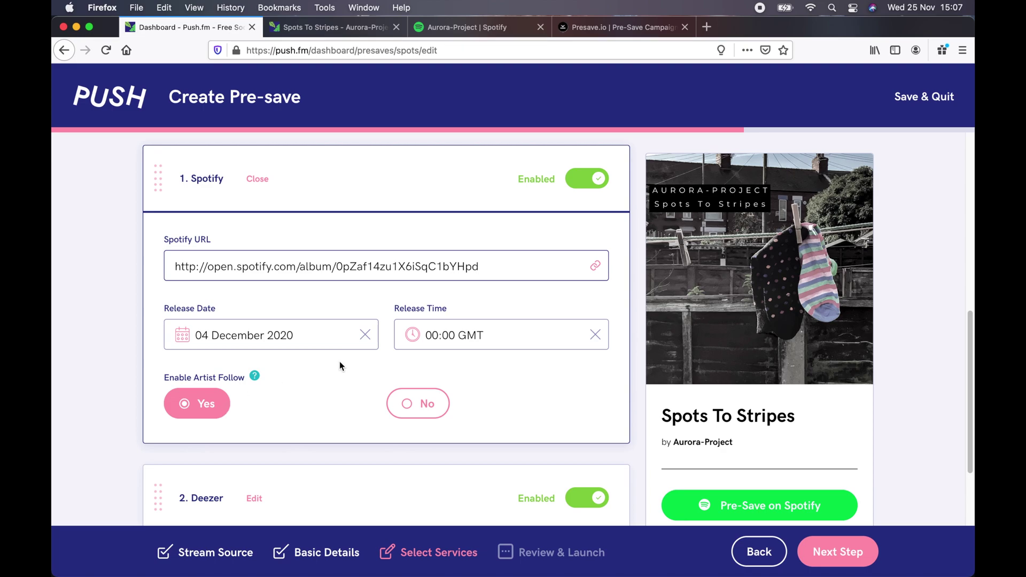
scroll(310, 395, "down", 3)
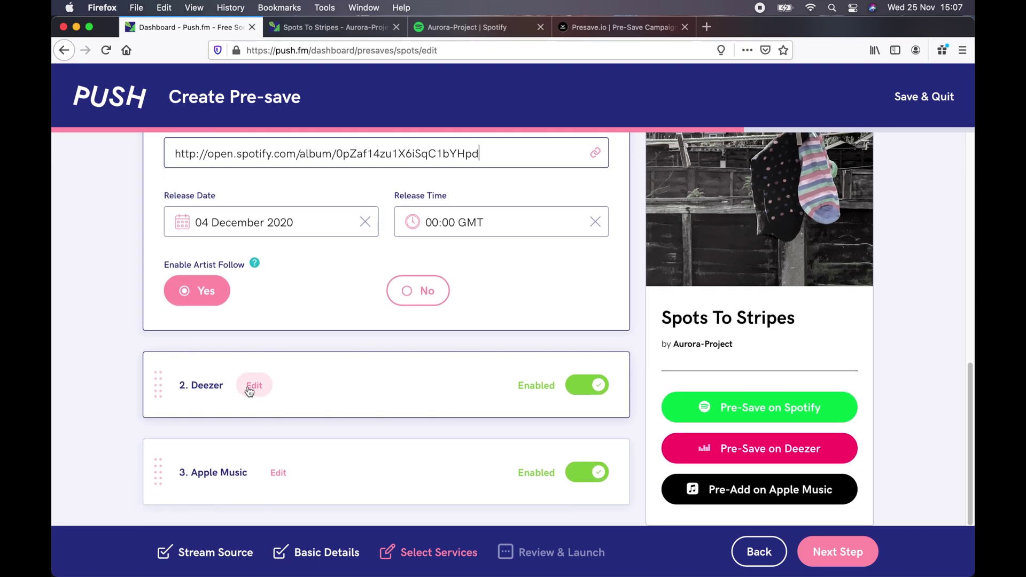
- Compare the Deezer service's URL with the Deezer track URL in the release notes
left_click(253, 386)
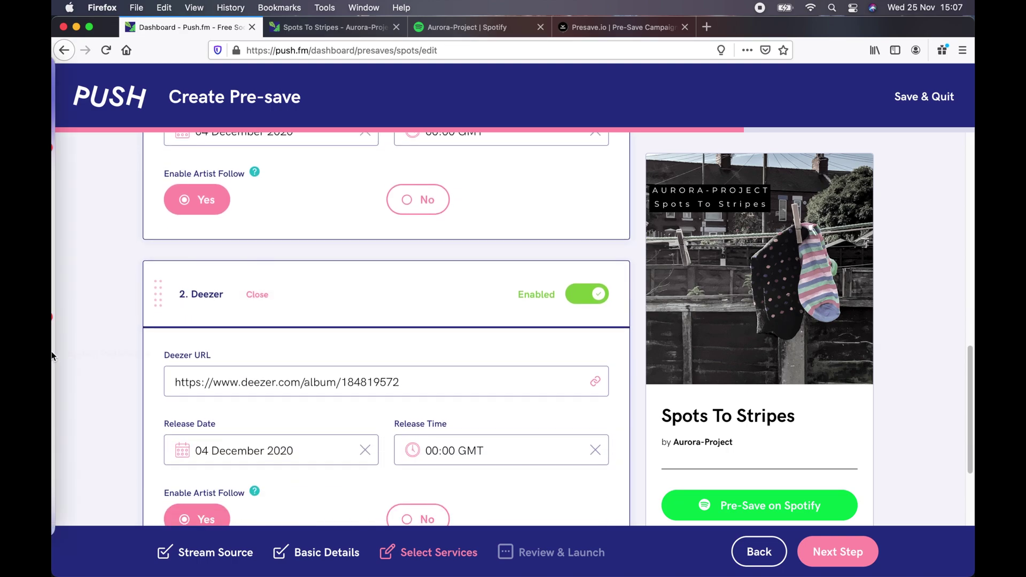
mouse_move(52, 273)
left_click(70, 235)
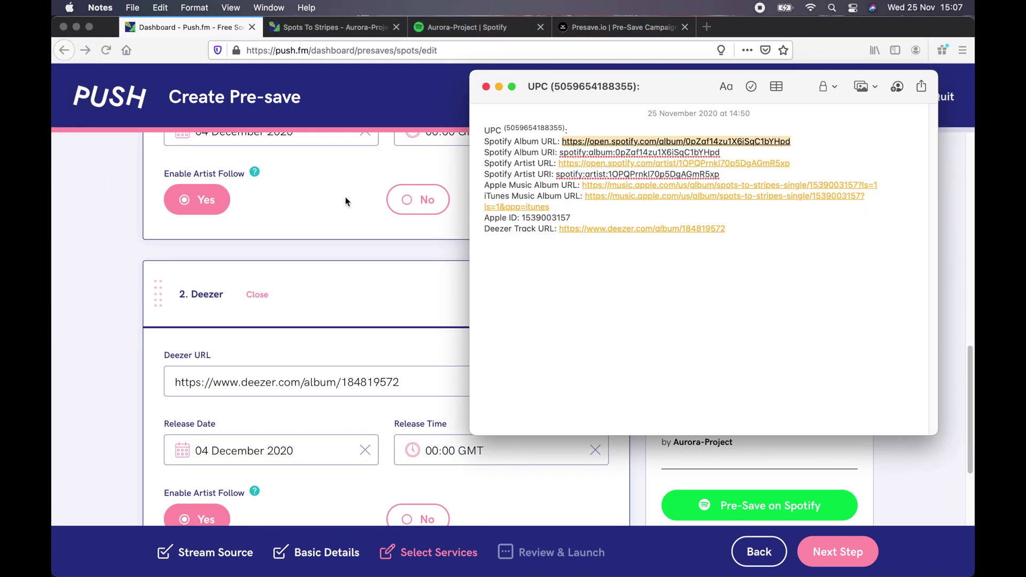
left_click(731, 234)
left_click(569, 243)
left_click_drag(569, 243, 482, 231)
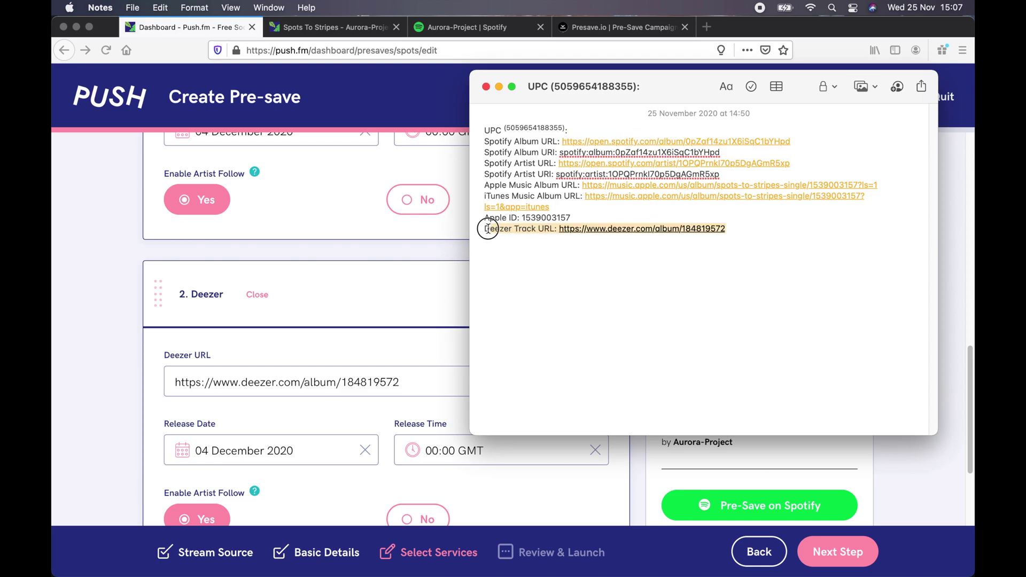
left_click(316, 302)
scroll(339, 391, "down", 5)
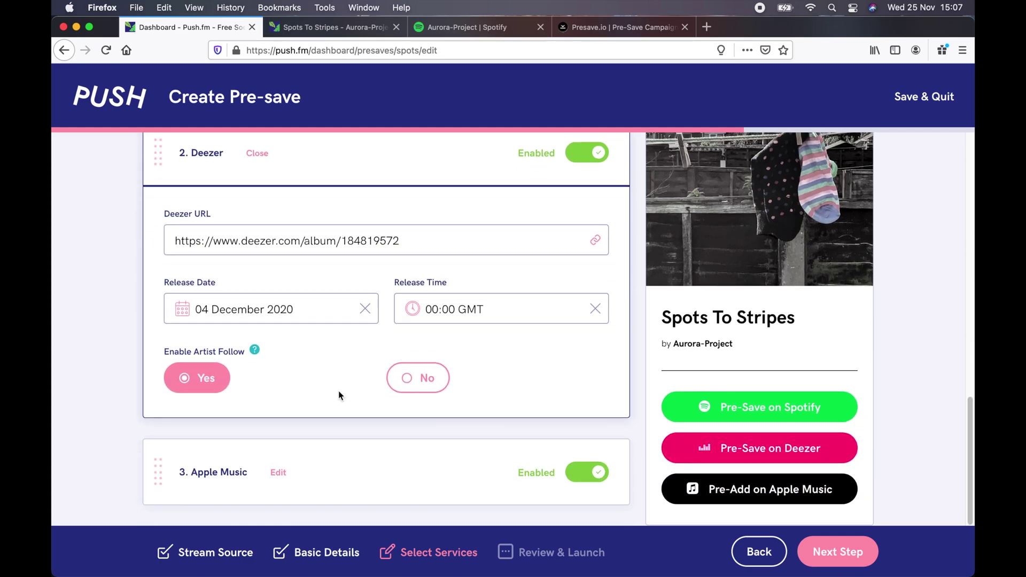
- Compare the Apple Music album URL with its Notes entry, then return to the setup page
left_click(286, 469)
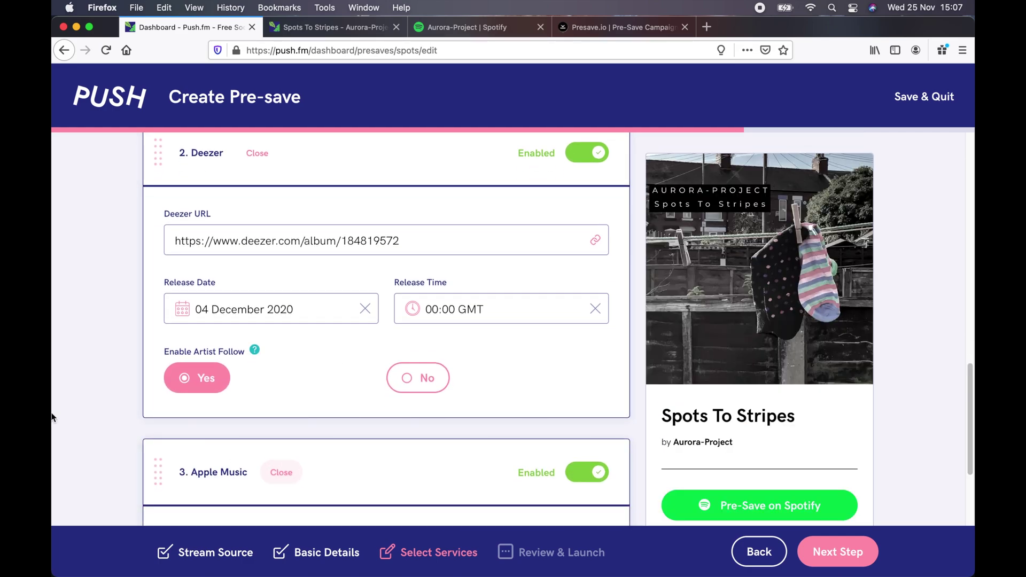
left_click(67, 245)
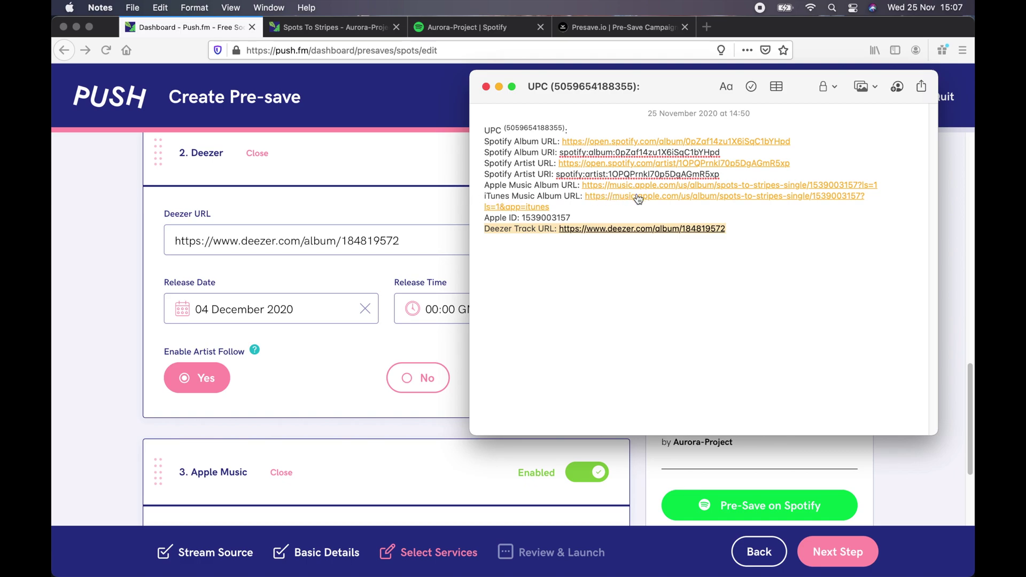
scroll(368, 398, "down", 5)
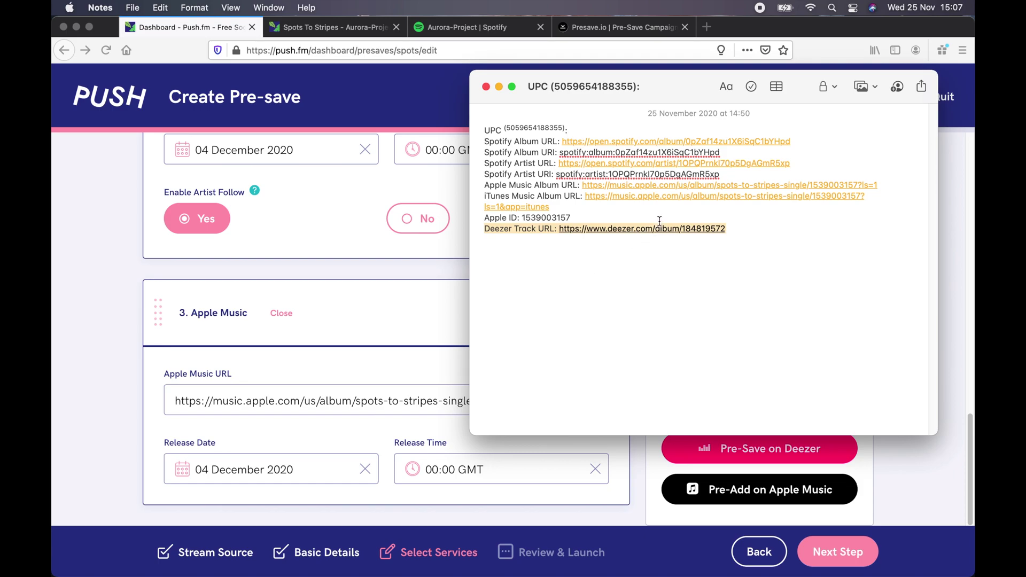
left_click_drag(889, 185, 486, 181)
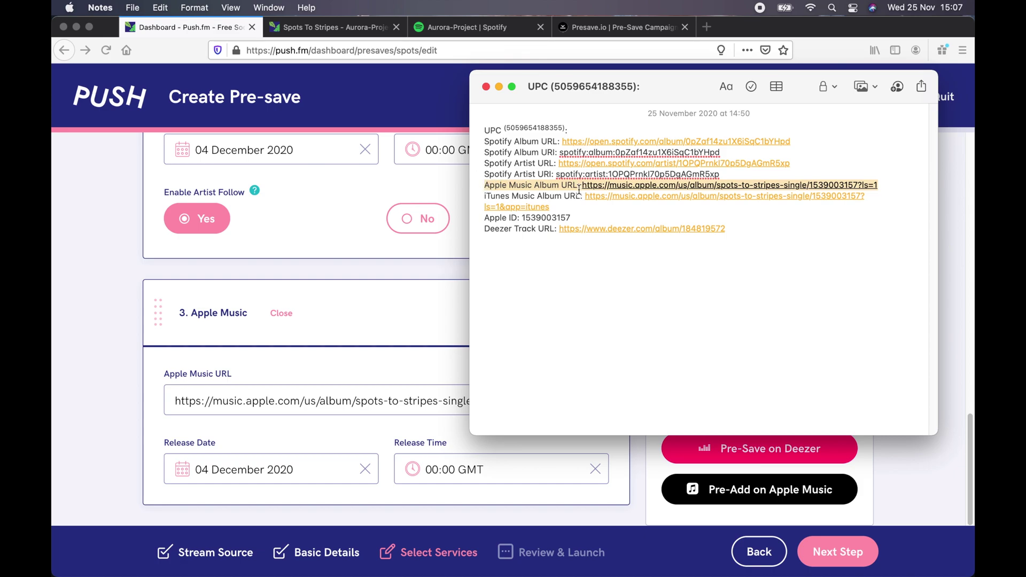
key("super+Tab")
- On Review & Launch, confirm the campaign name 'Spots' and launch the campaign
left_click(836, 554)
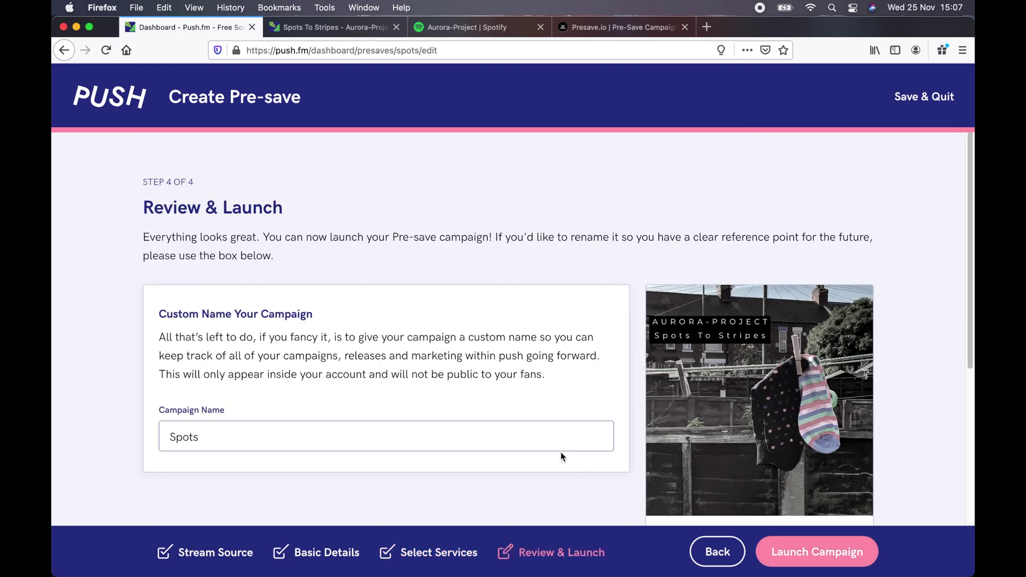
scroll(561, 456, "down", 3)
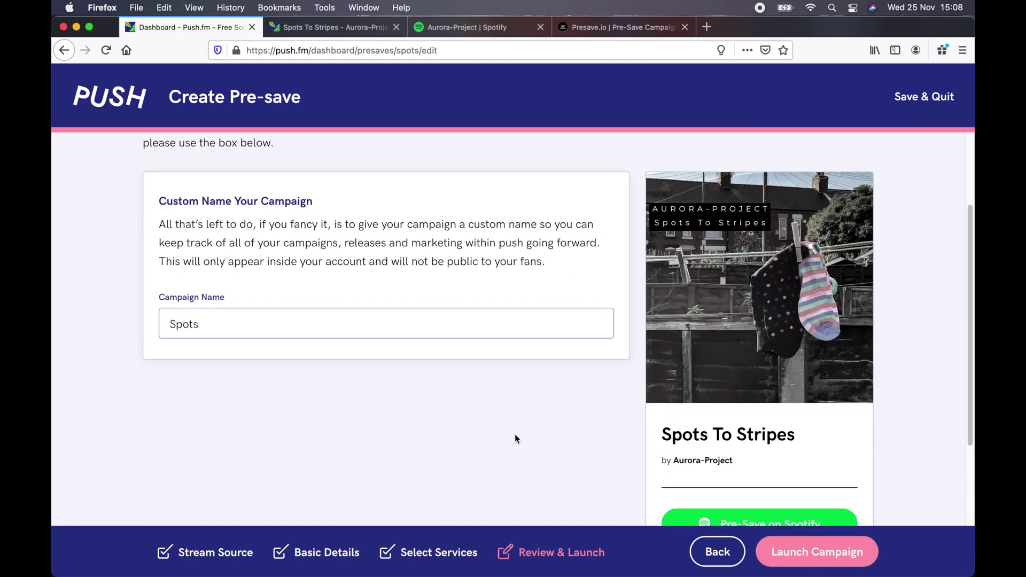
scroll(515, 435, "down", 3)
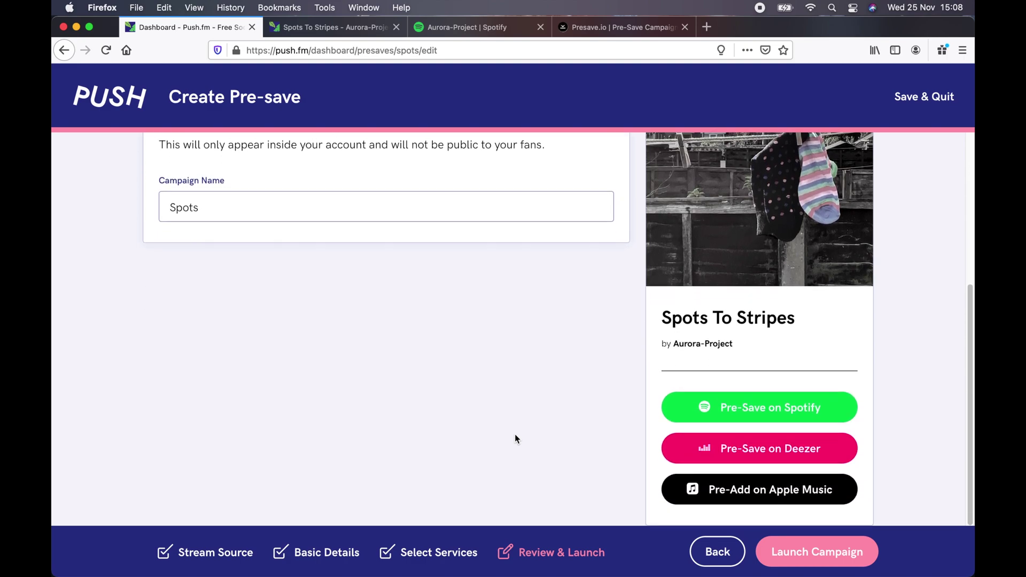
scroll(515, 435, "up", 3)
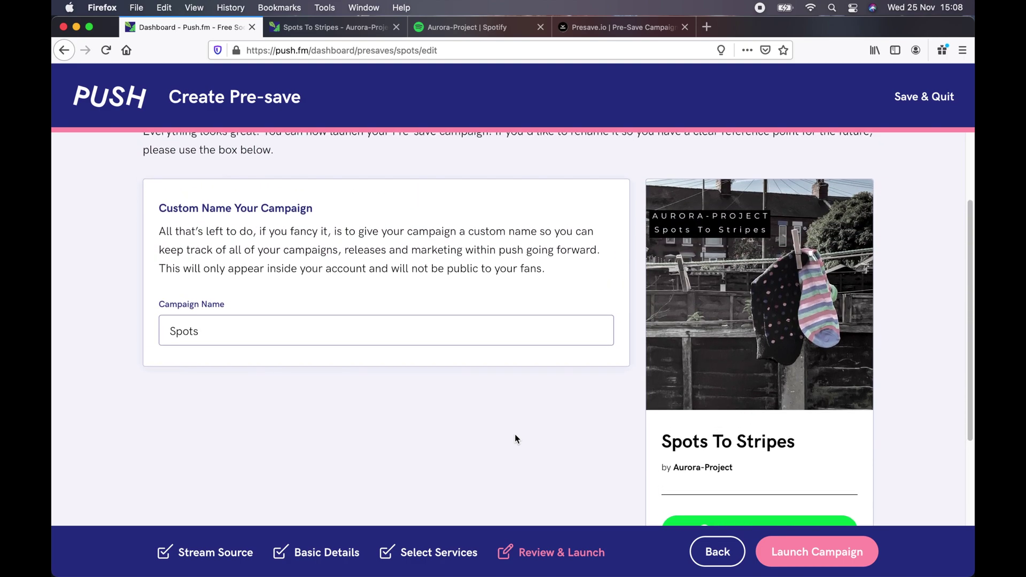
left_click(208, 326)
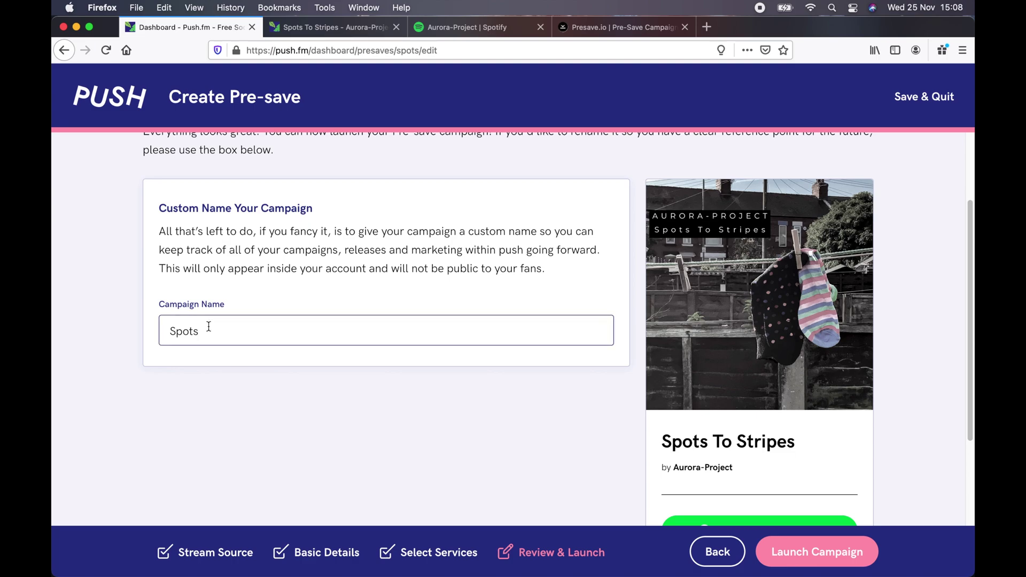
scroll(441, 362, "down", 3)
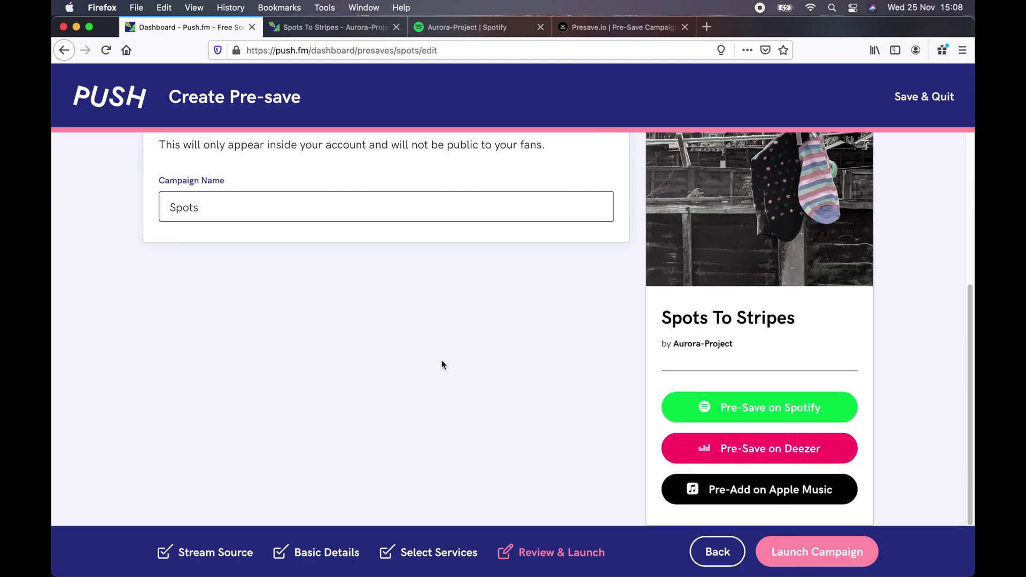
left_click(793, 554)
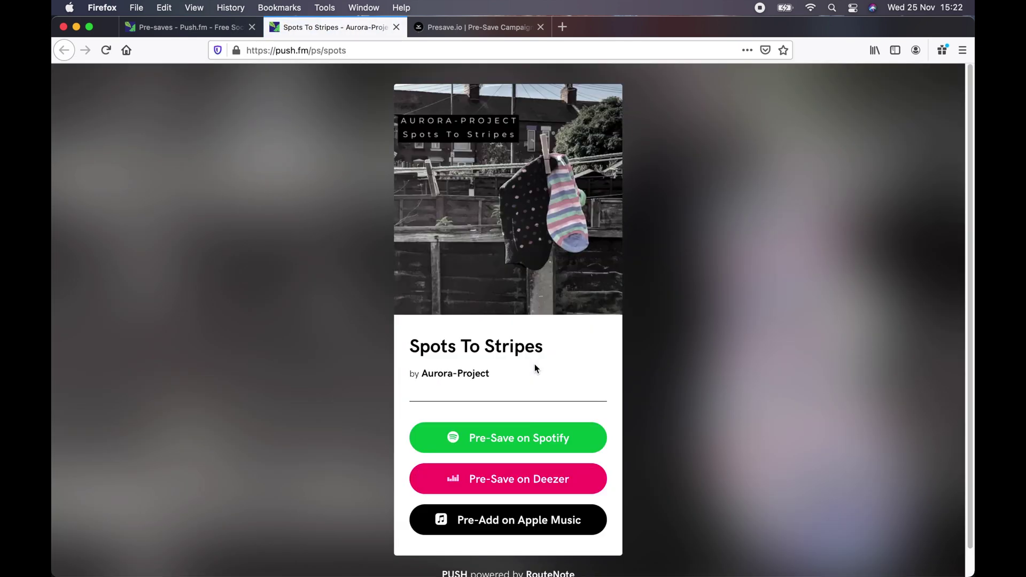
- Pre-save Spots To Stripes on Spotify from the push.fm/ps/spots page
scroll(534, 364, "down", 1)
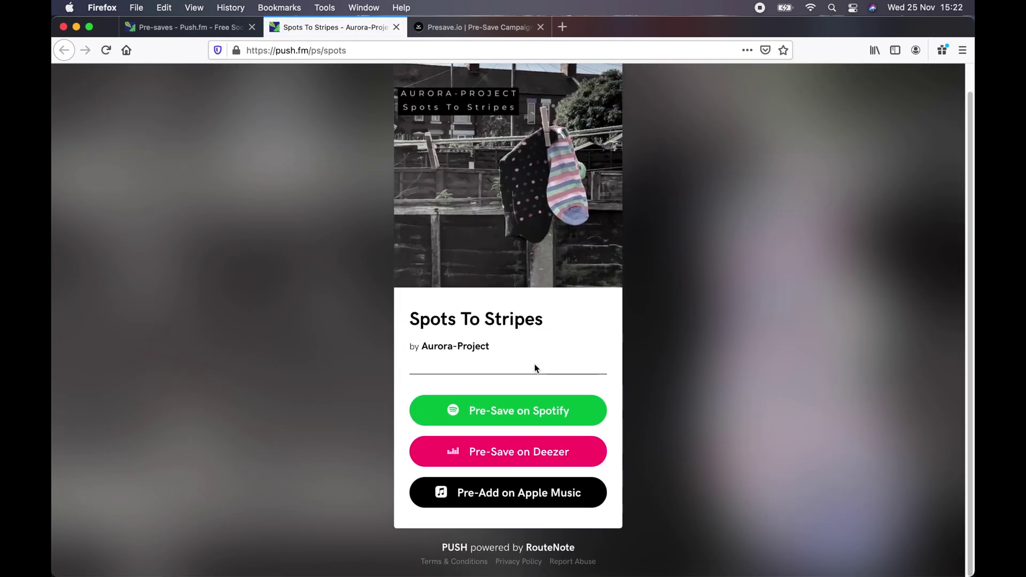
left_click(576, 421)
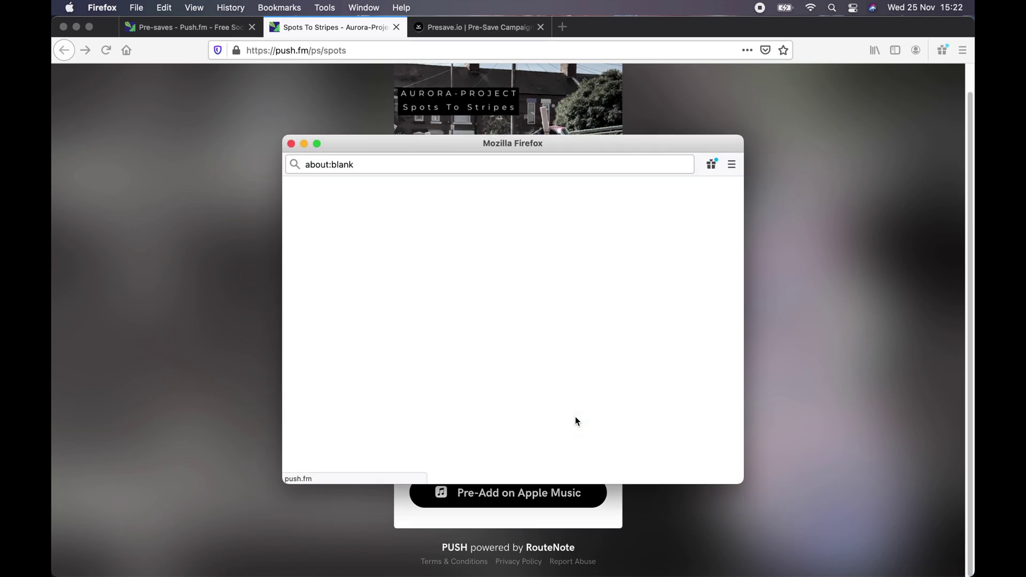
scroll(576, 415, "down", 2)
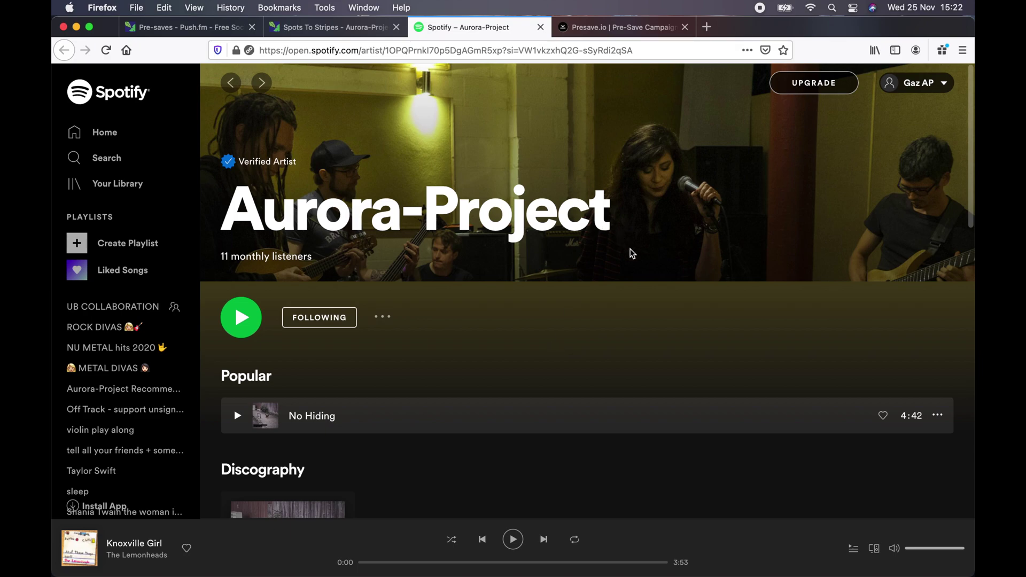
- Scroll Aurora-Project's Spotify artist page down to the Discography section
scroll(633, 253, "down", 1)
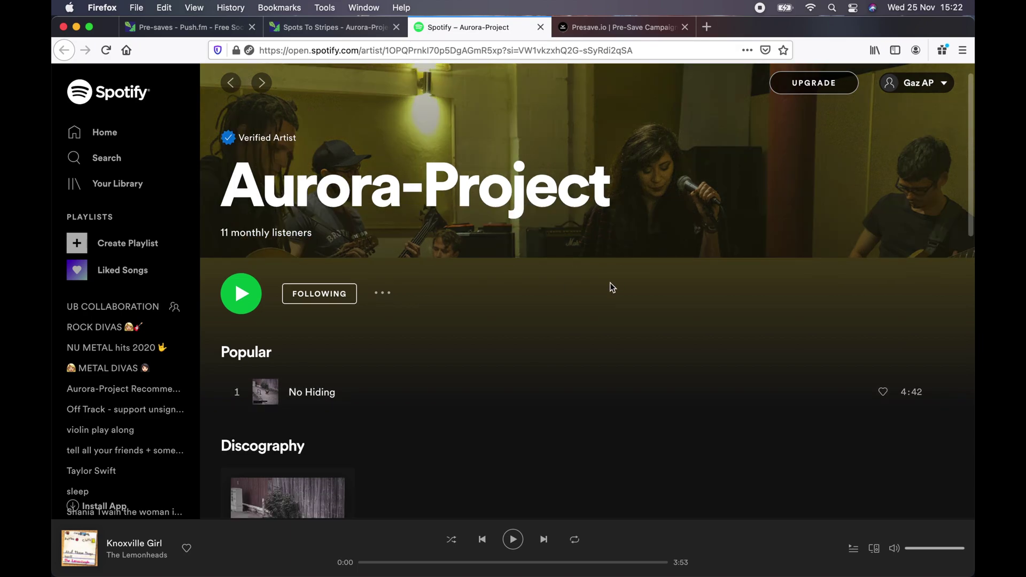
scroll(613, 287, "down", 5)
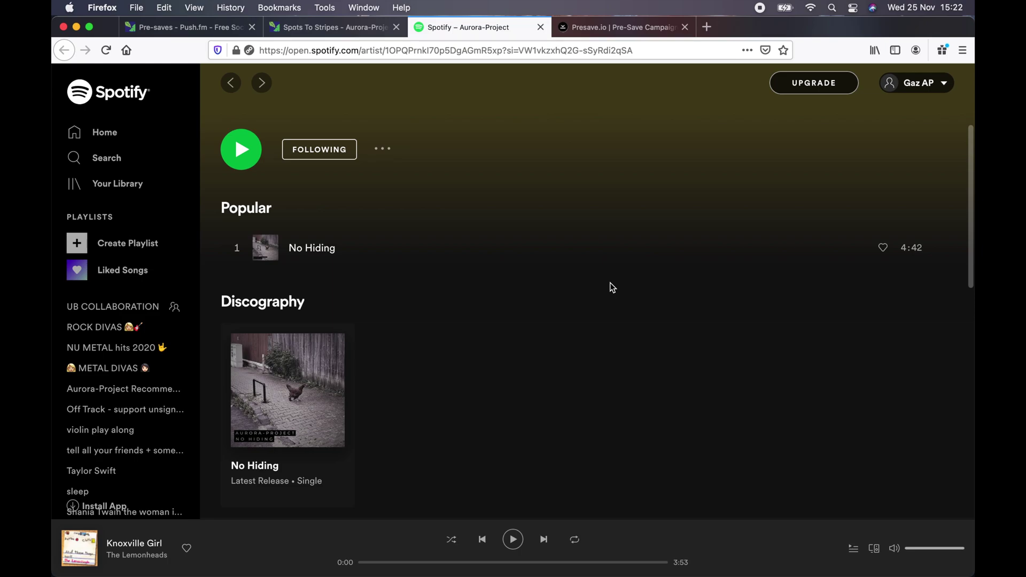